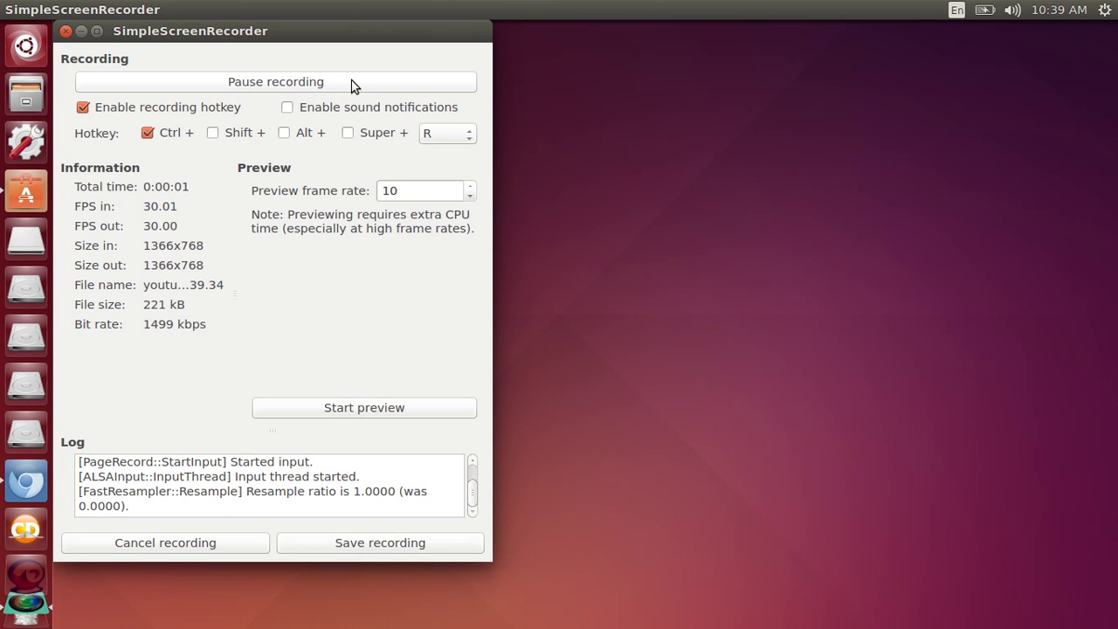
Check in Ubuntu Software Center whether OpenJDK Java 7 Runtime and OpenJDK Java 6 Runtime are installed
left_click(80, 32)
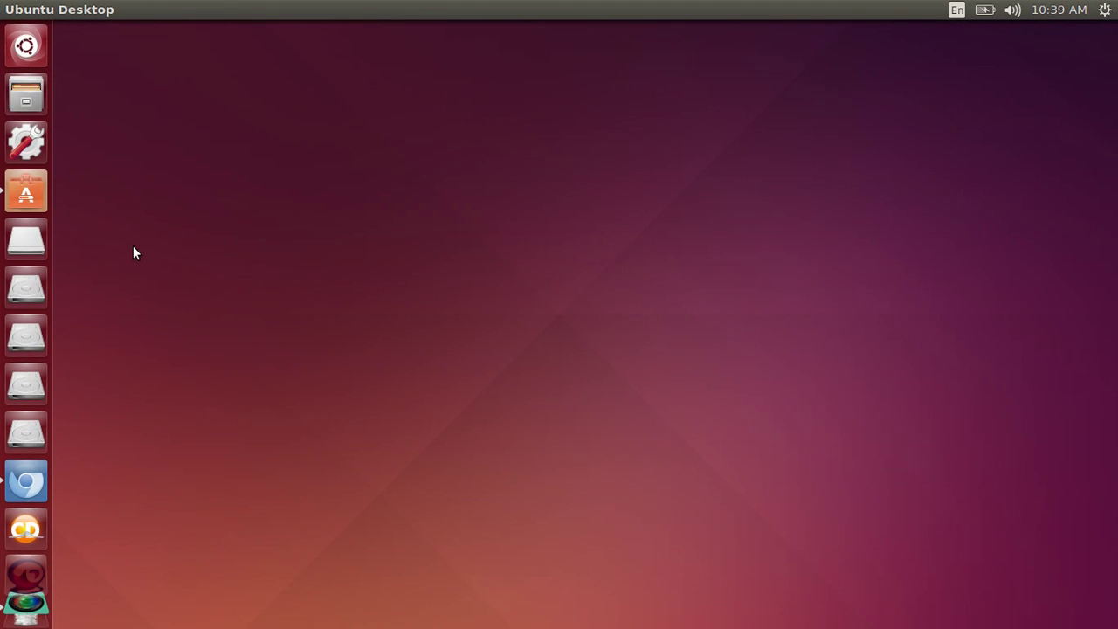
left_click(27, 197)
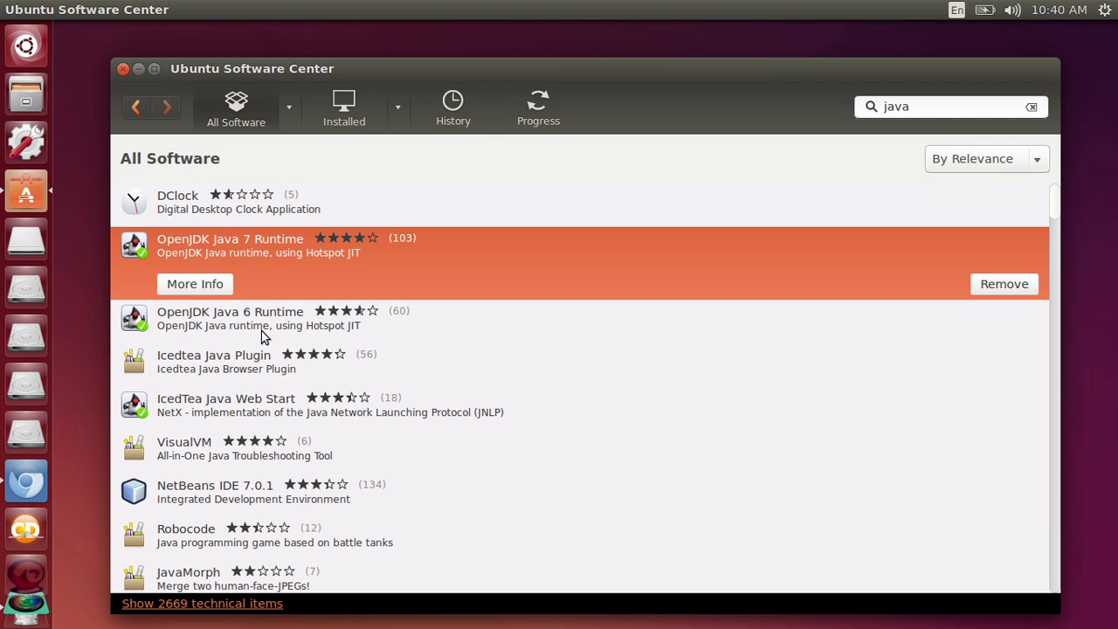
left_click(263, 254)
left_click(263, 322)
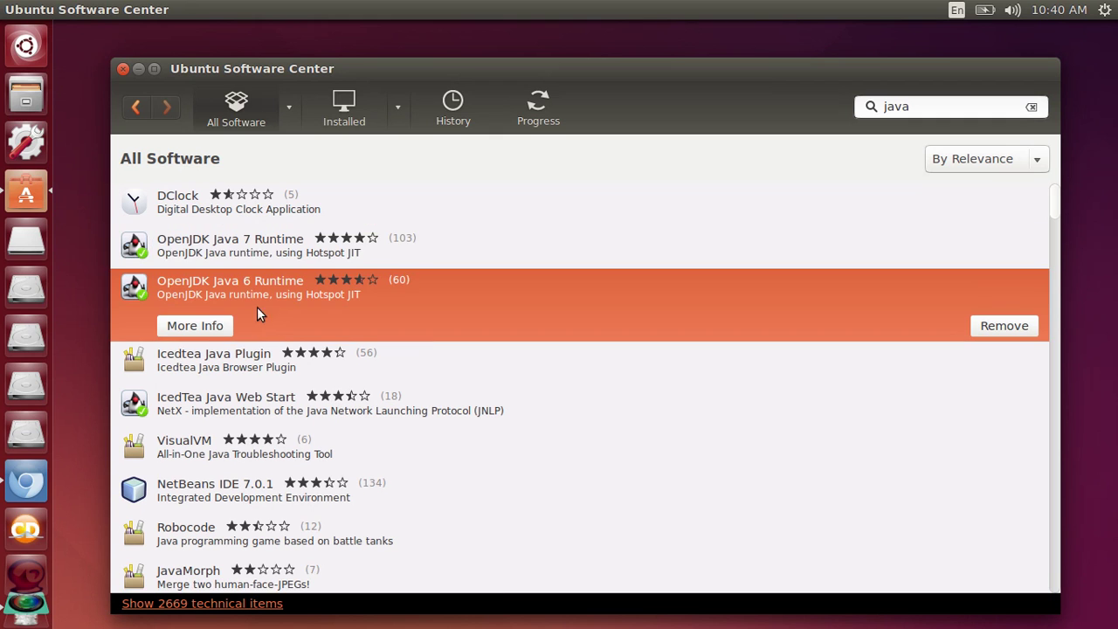
left_click(139, 69)
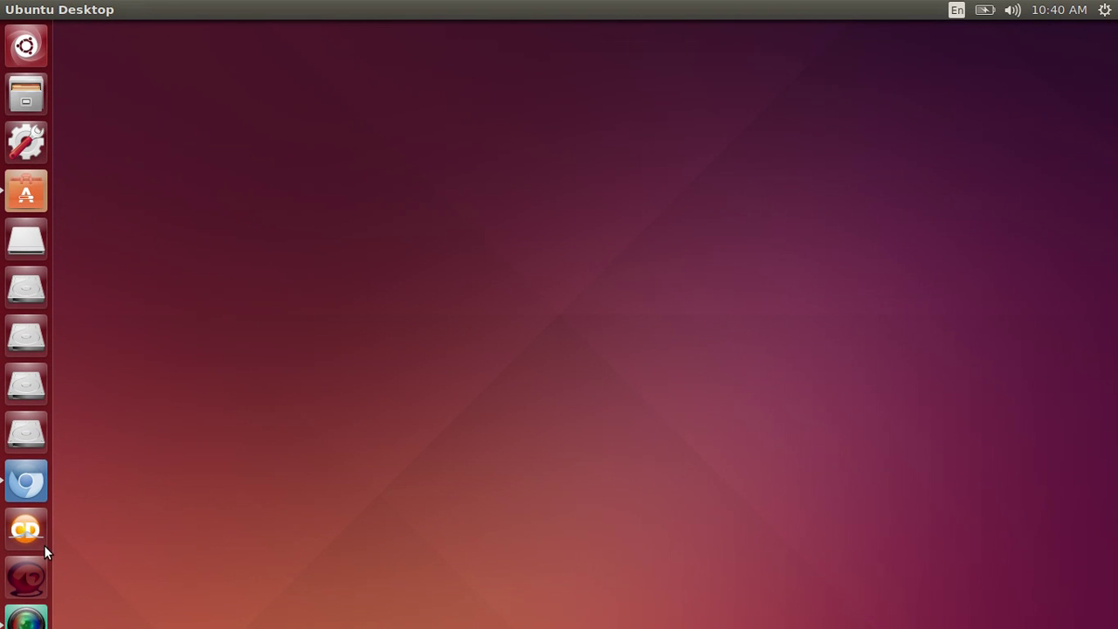
Switch to Chromium and highlight the web address of the MediaFire download page for Minecraft.exe
left_click(26, 483)
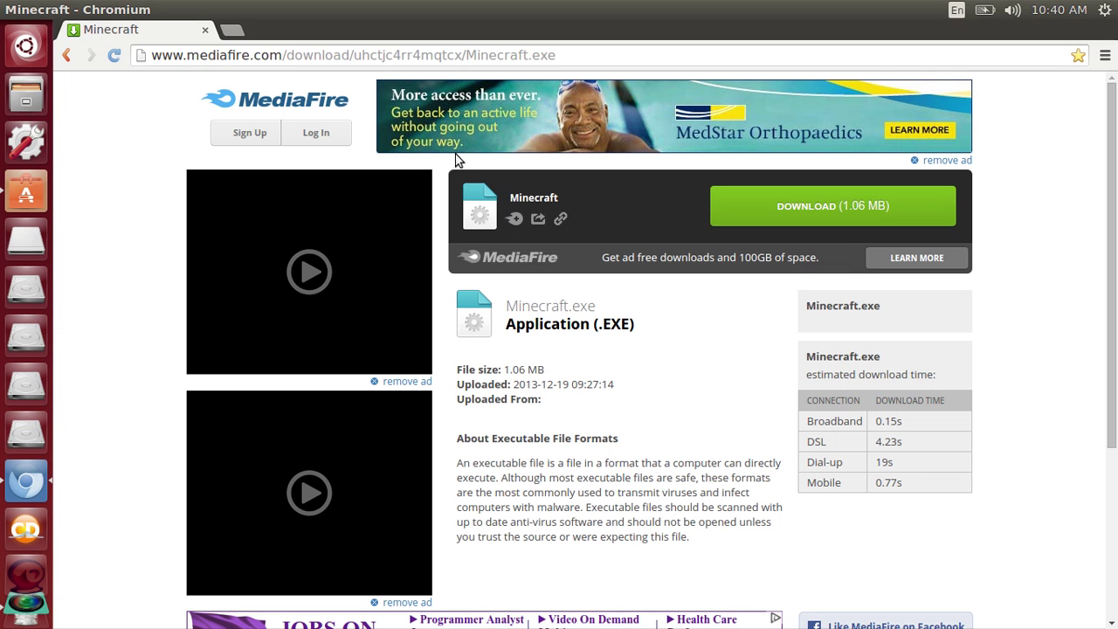
left_click_drag(595, 63, 157, 57)
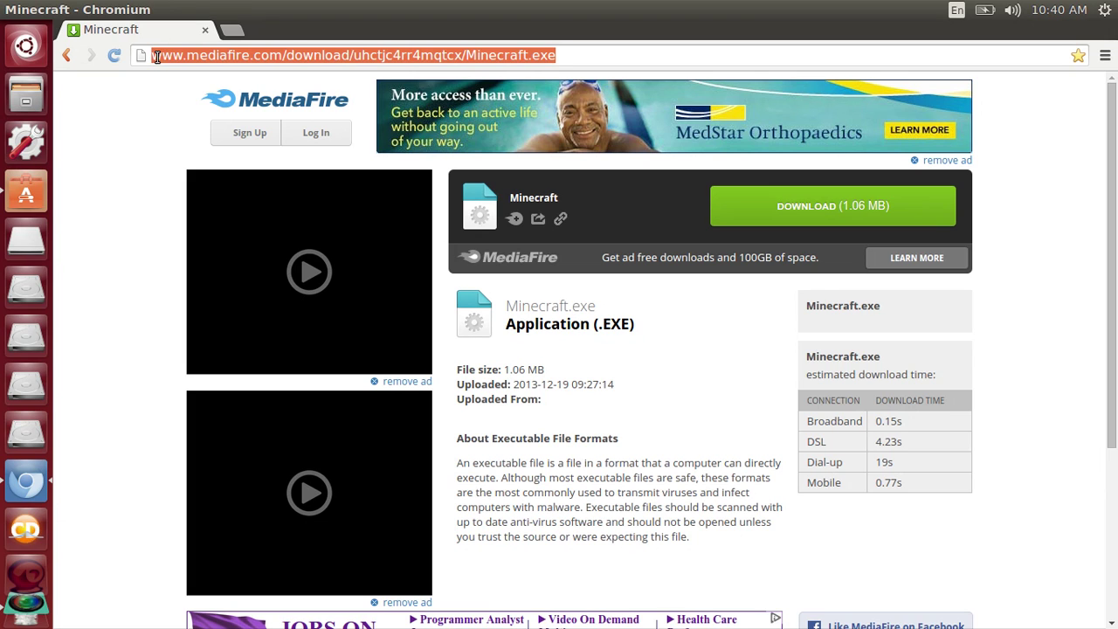
key("Return")
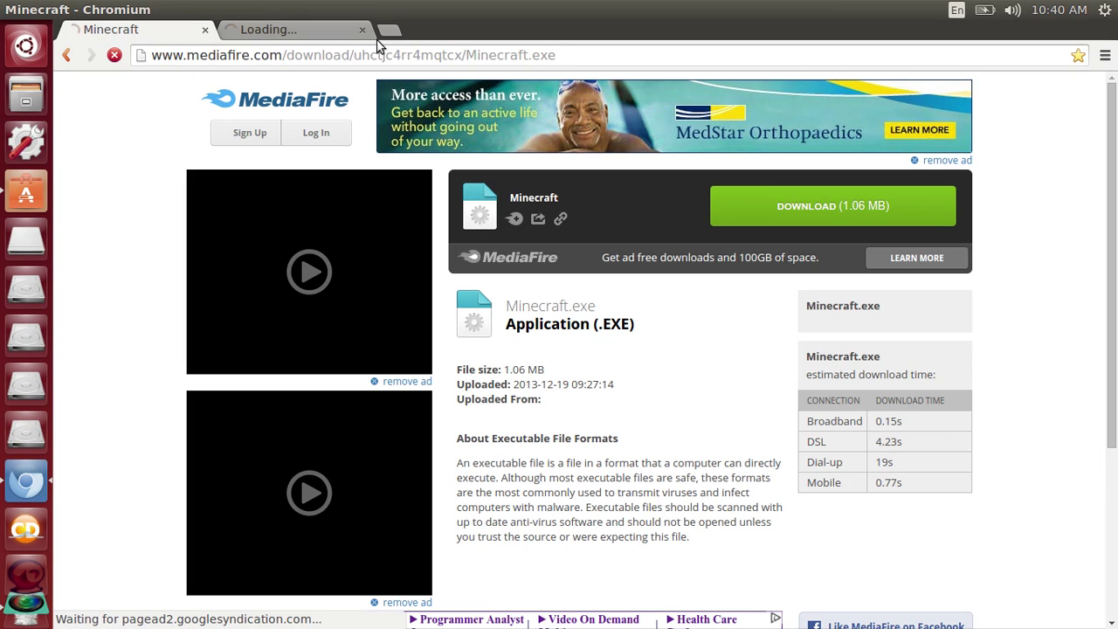
left_click(363, 29)
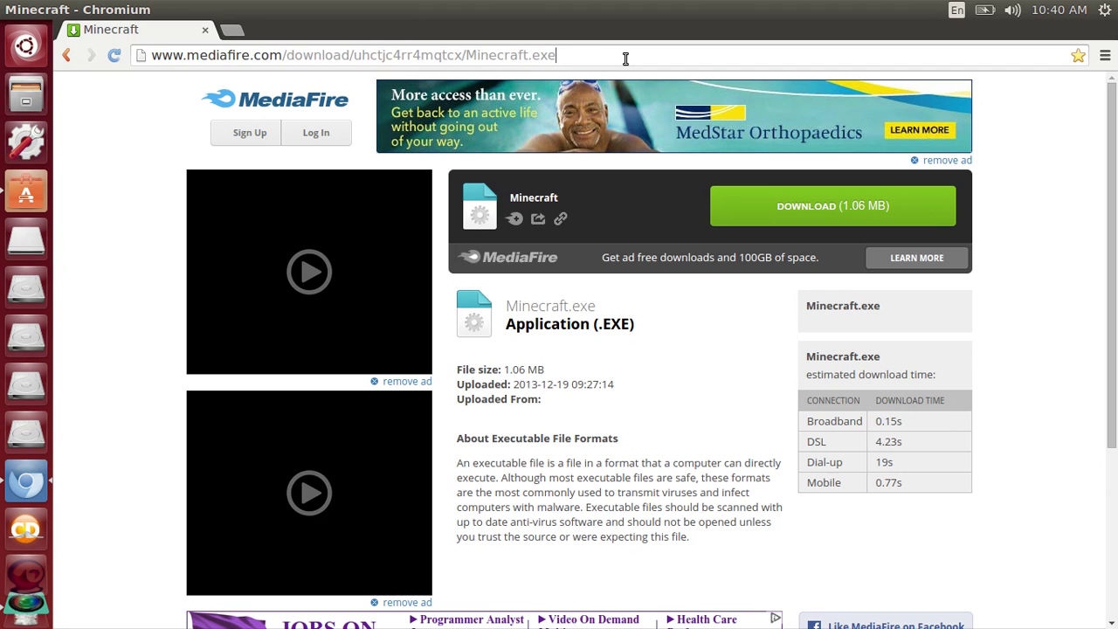
left_click_drag(625, 58, 138, 61)
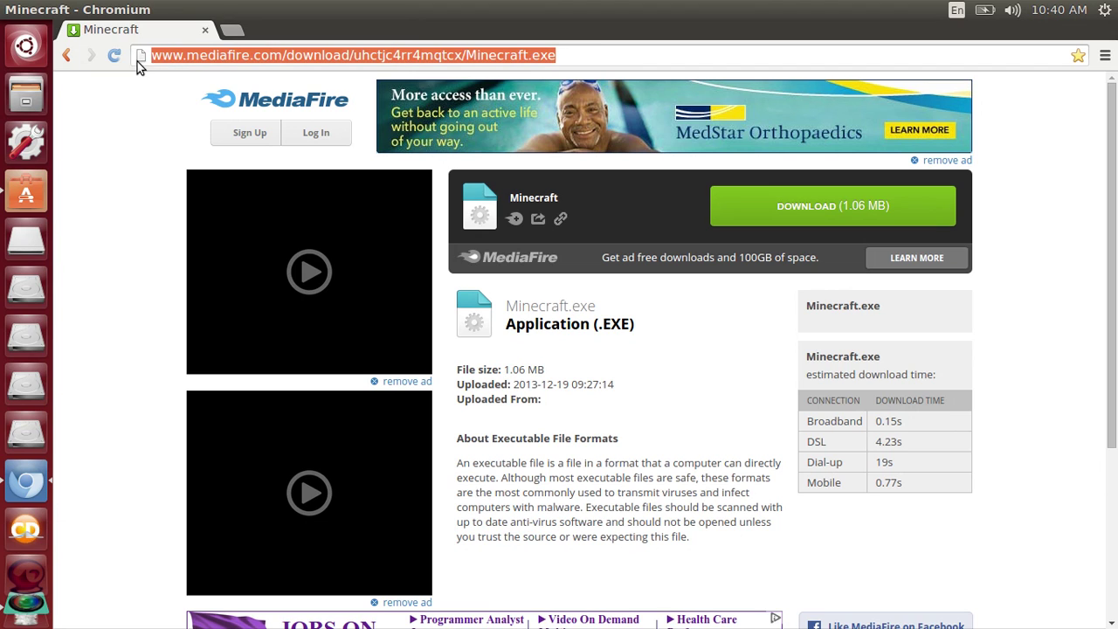
left_click_drag(238, 59, 186, 194)
Download Minecraft.exe from the MediaFire page and close the browser
left_click(841, 216)
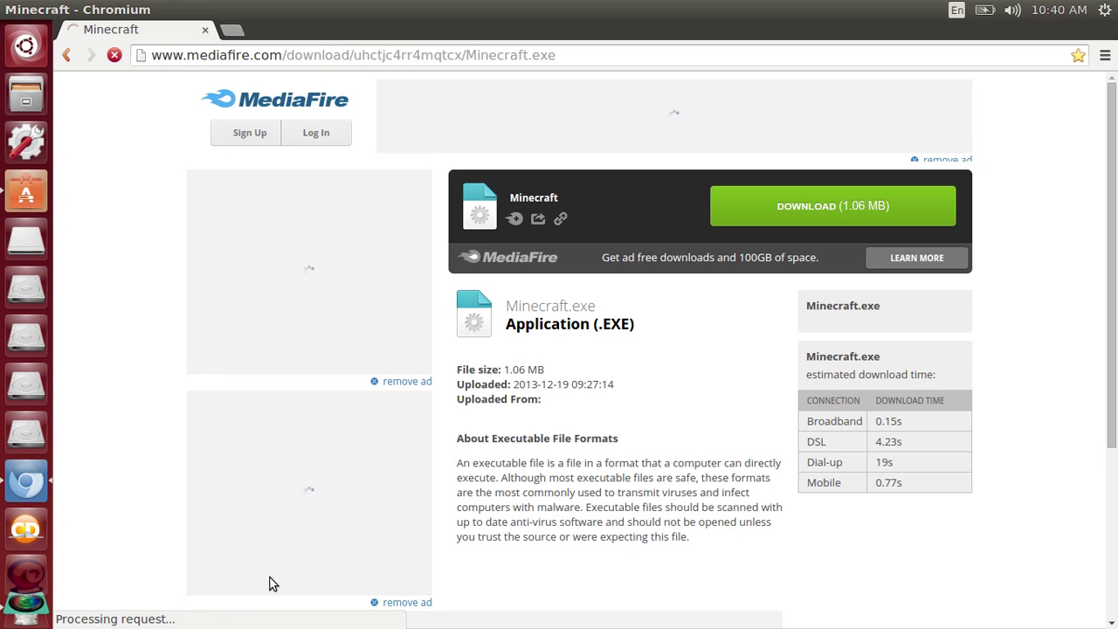
left_click(832, 208)
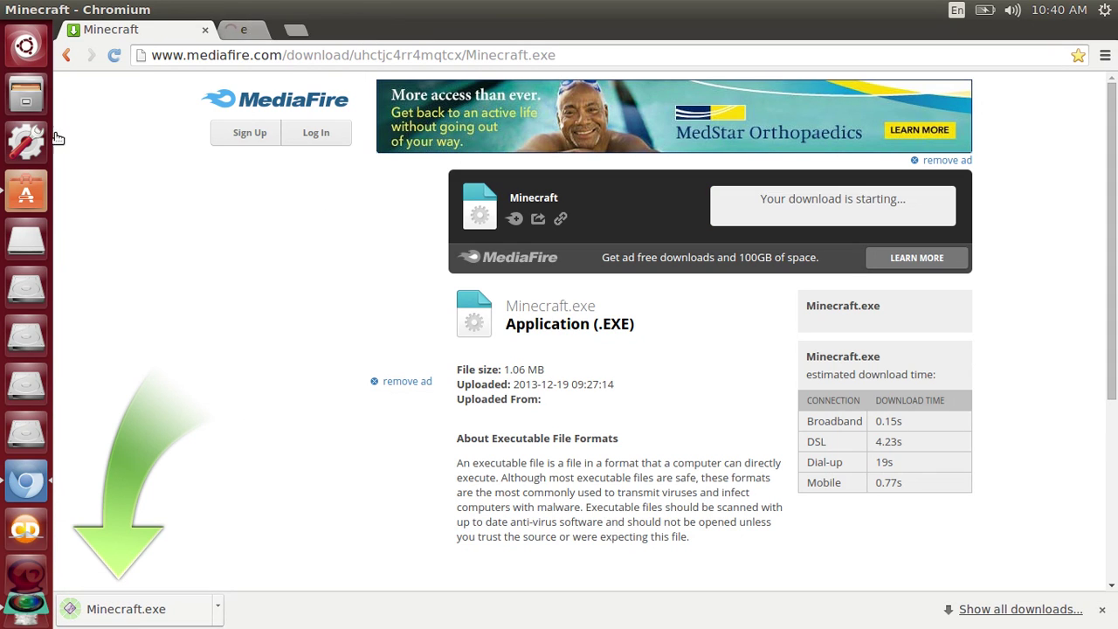
left_click(11, 10)
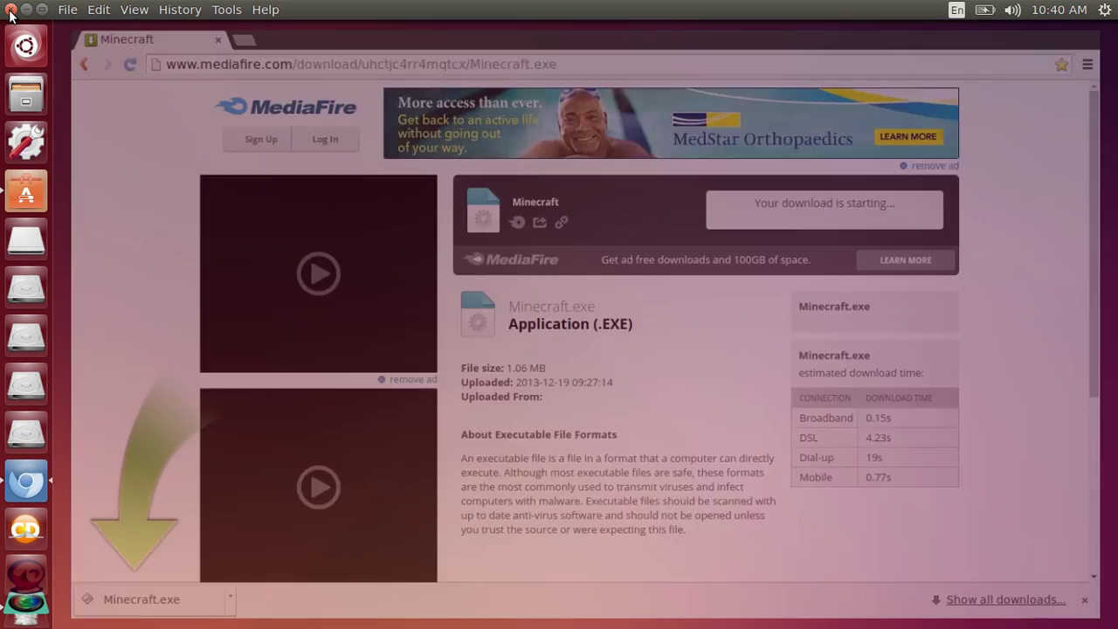
Close Ubuntu Software Center and open the Downloads folder in Files
left_click(39, 199)
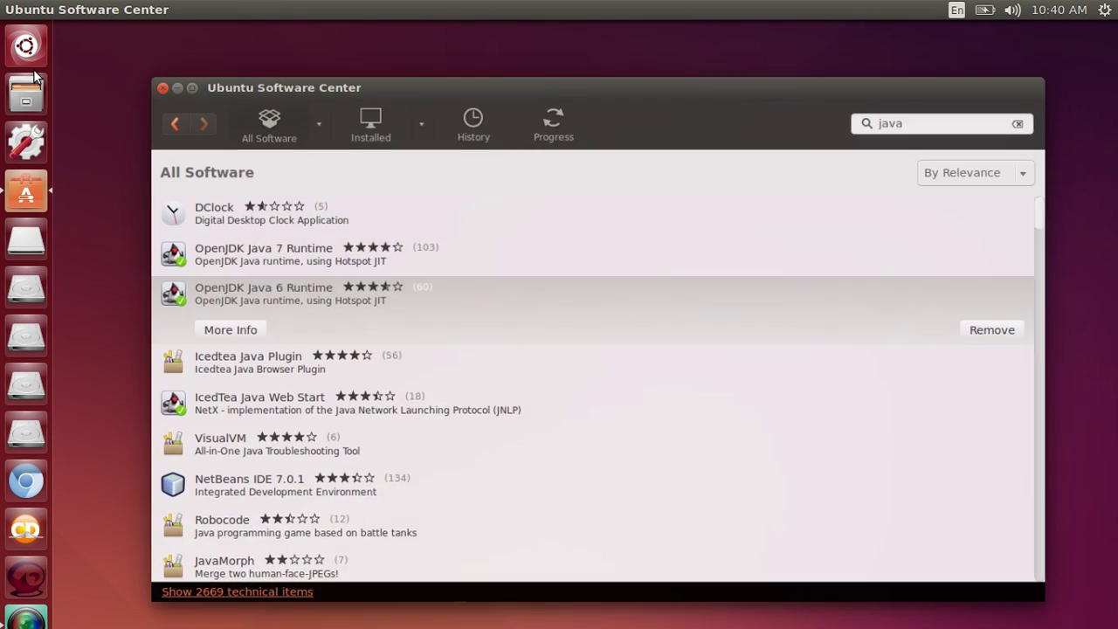
key("ctrl+w")
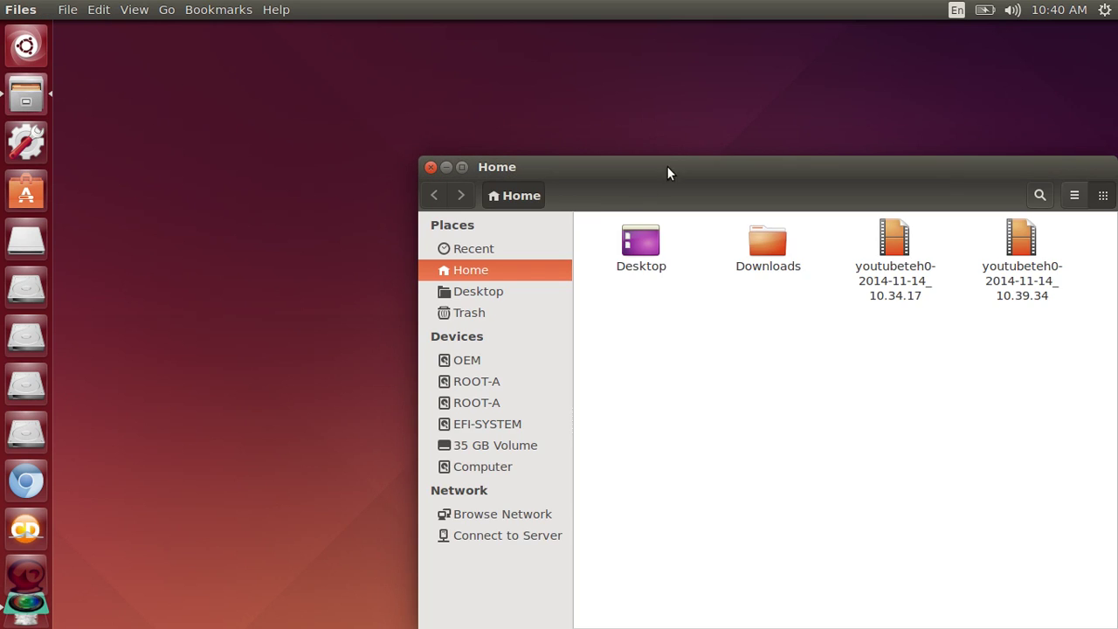
left_click_drag(670, 166, 438, 28)
double_click(530, 109)
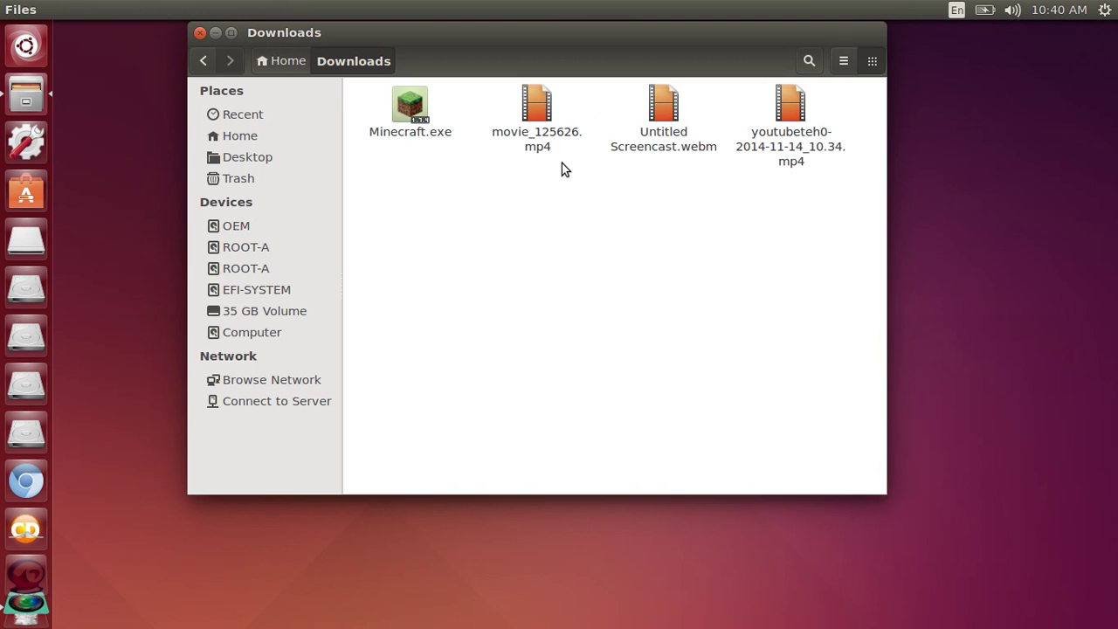
Rename Minecraft.exe in Downloads as Minecraft.jar through its properties and allow executing the file as a program
right_click(408, 106)
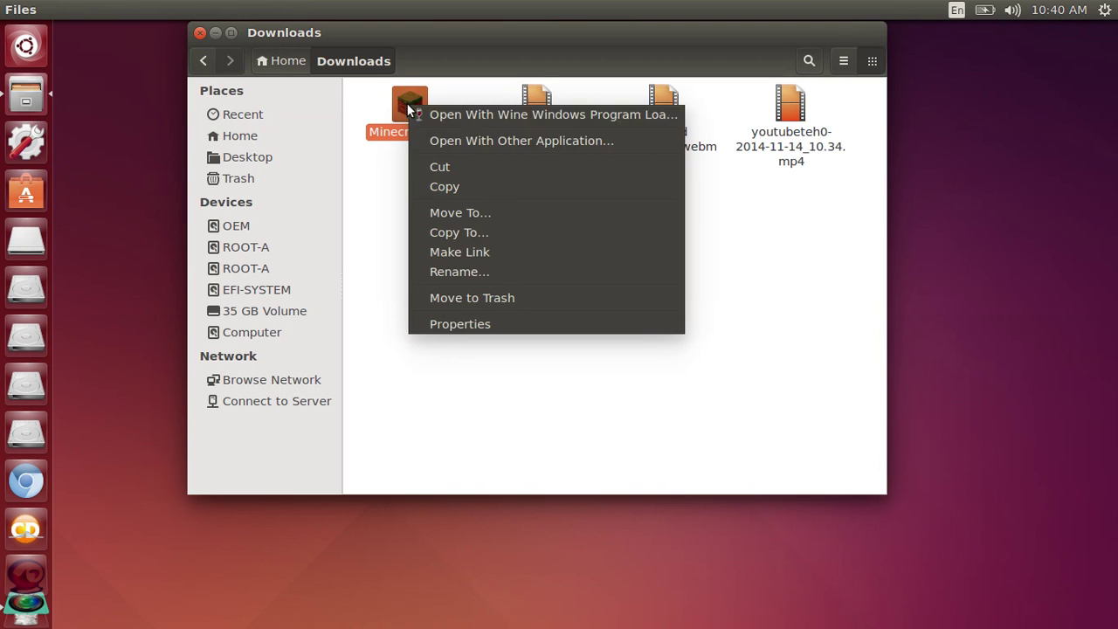
left_click(499, 323)
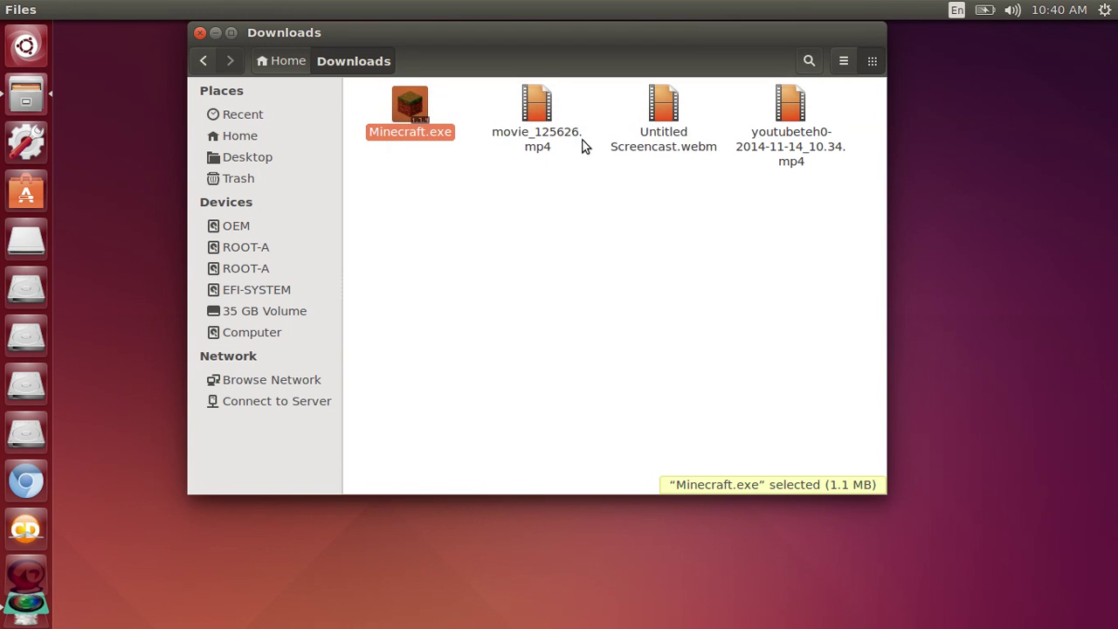
left_click(579, 197)
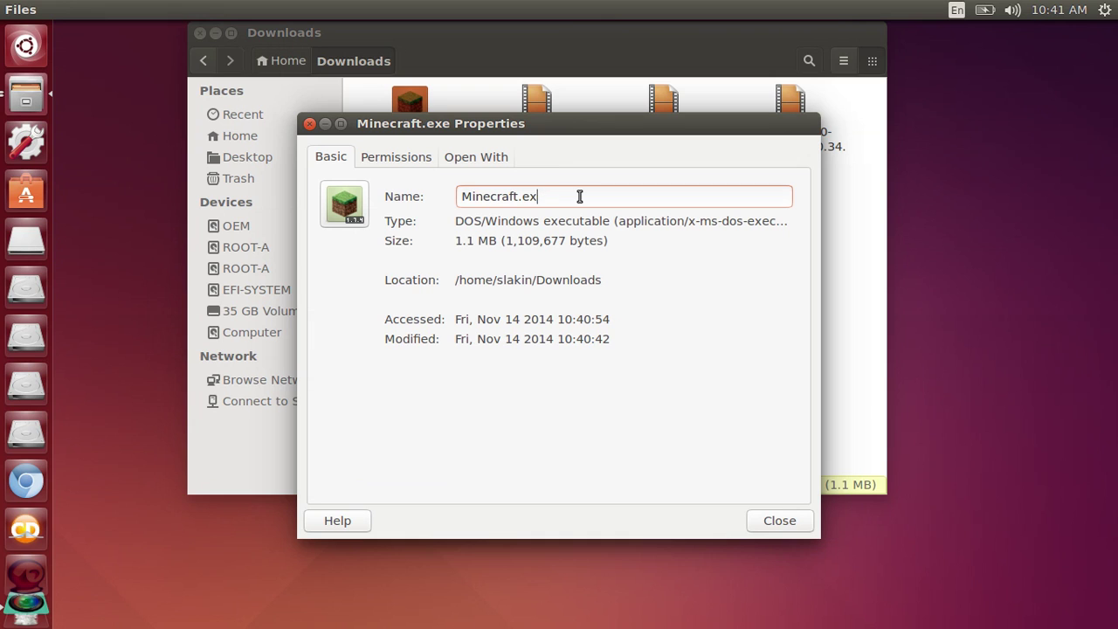
type("jar")
key("Return")
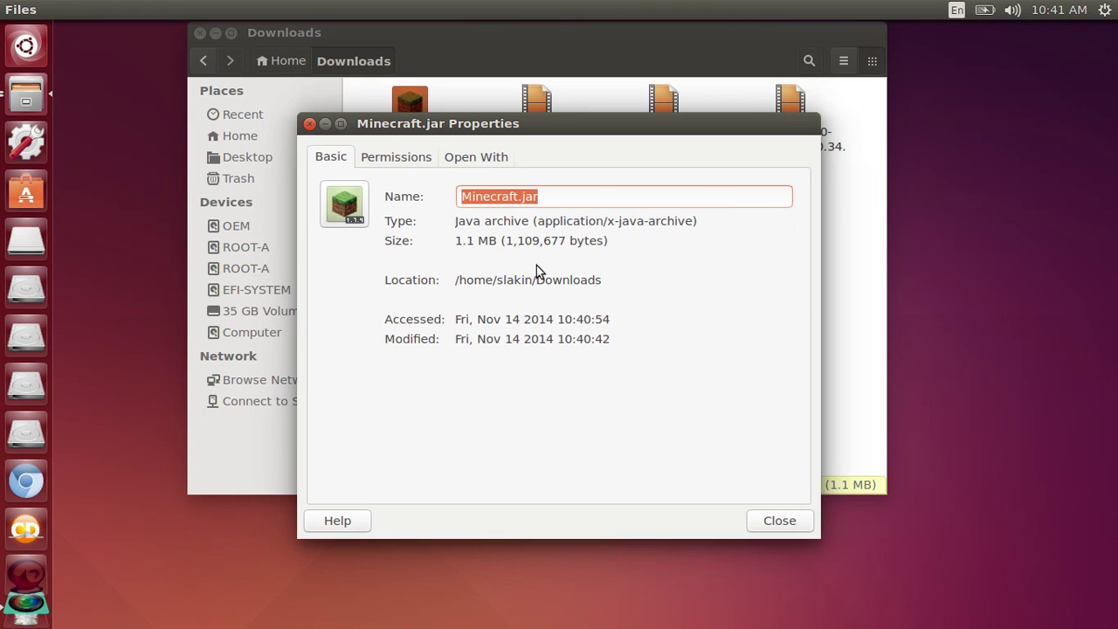
left_click(415, 158)
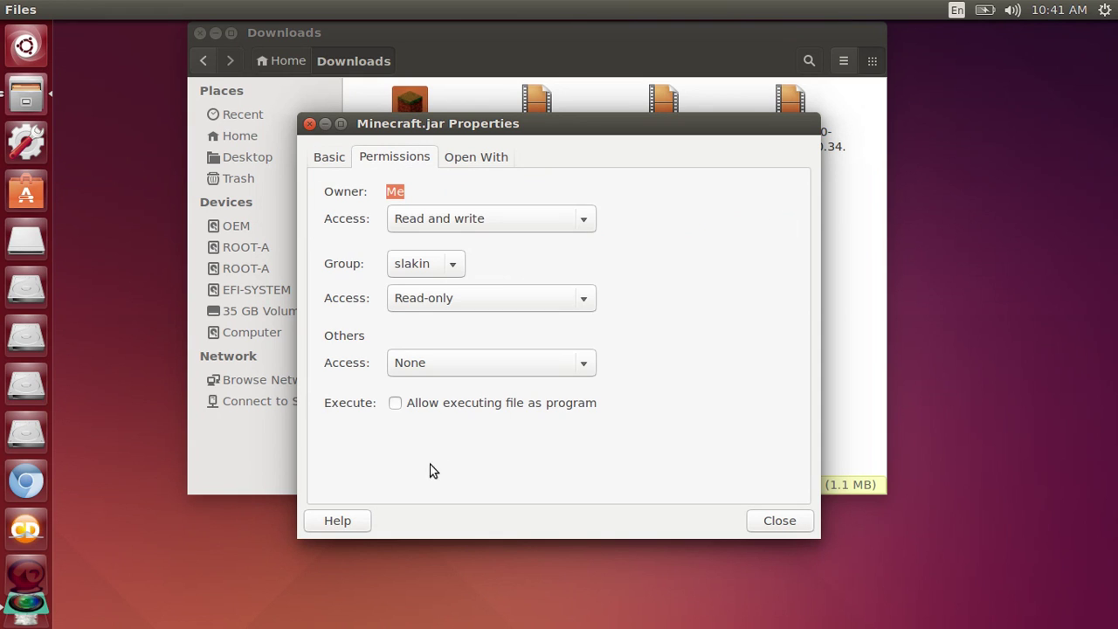
left_click(395, 402)
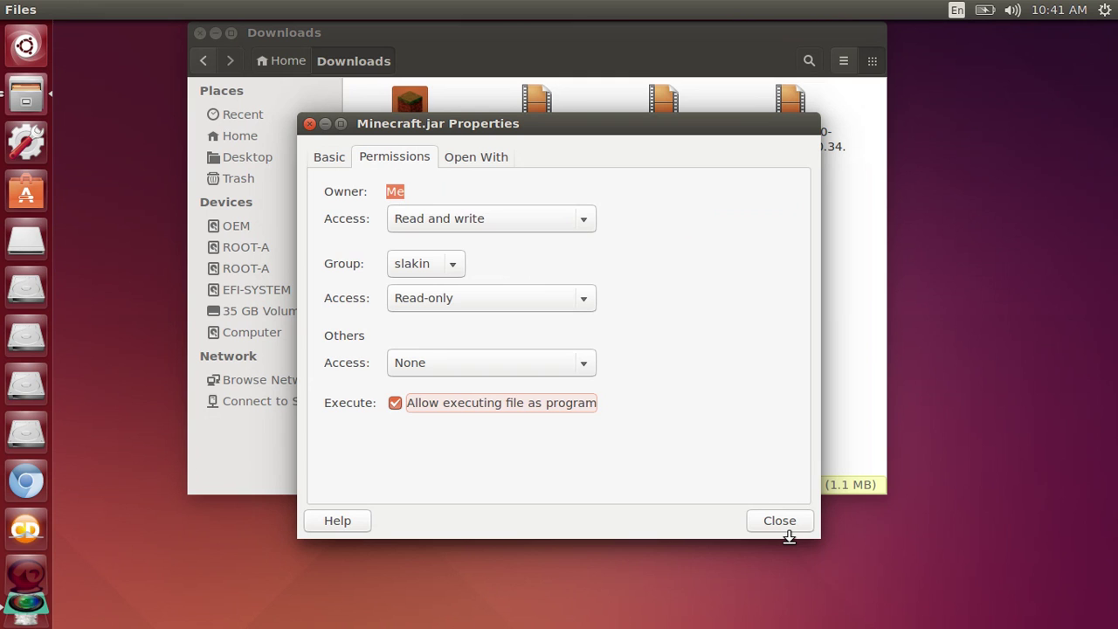
Add OpenJDK Java 7 Runtime as an application for opening the Minecraft file
left_click(476, 158)
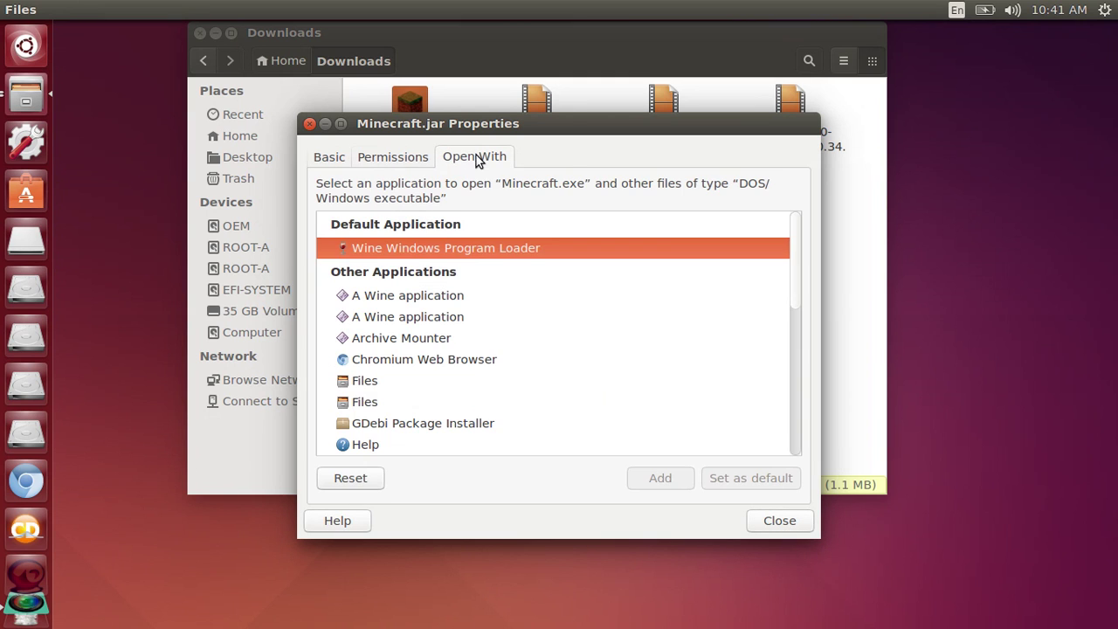
scroll(463, 323, "down", 10)
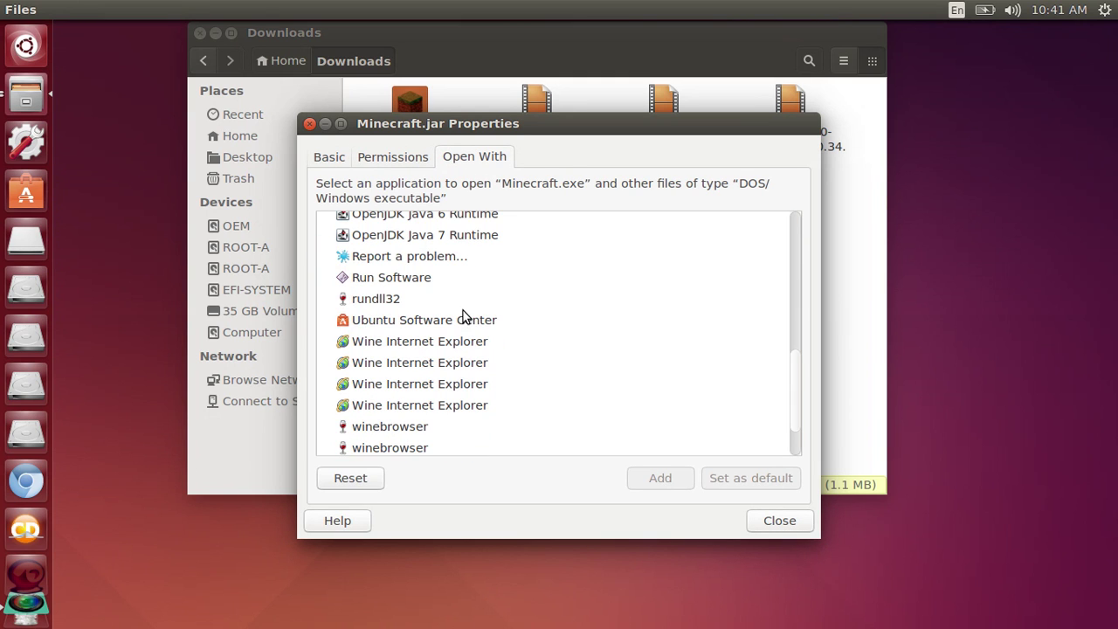
scroll(463, 315, "up", 1)
left_click(469, 271)
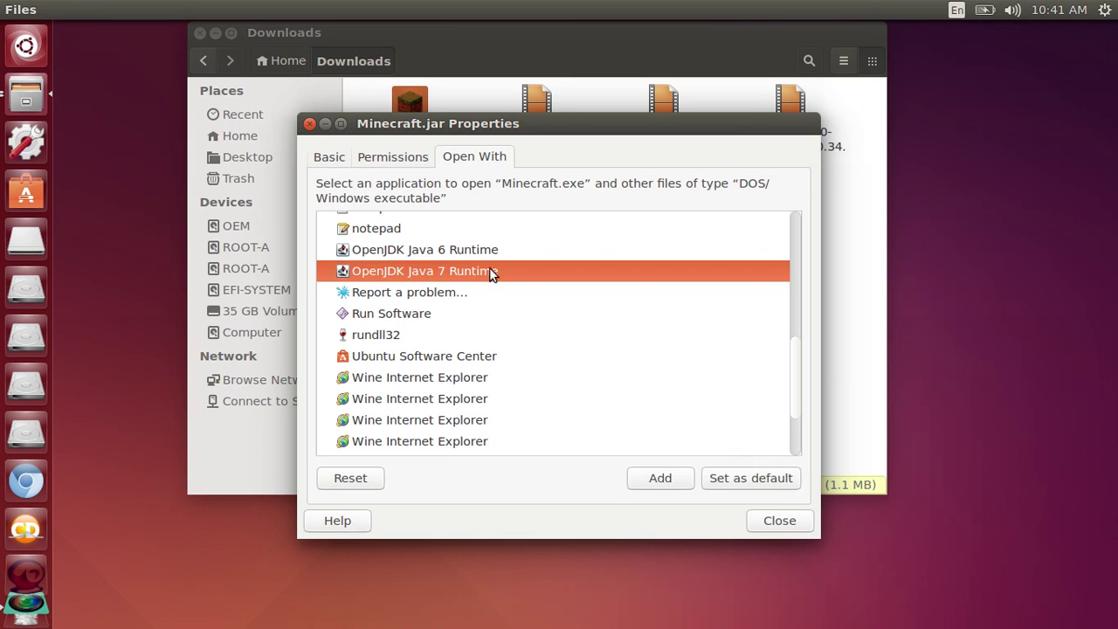
left_click(665, 479)
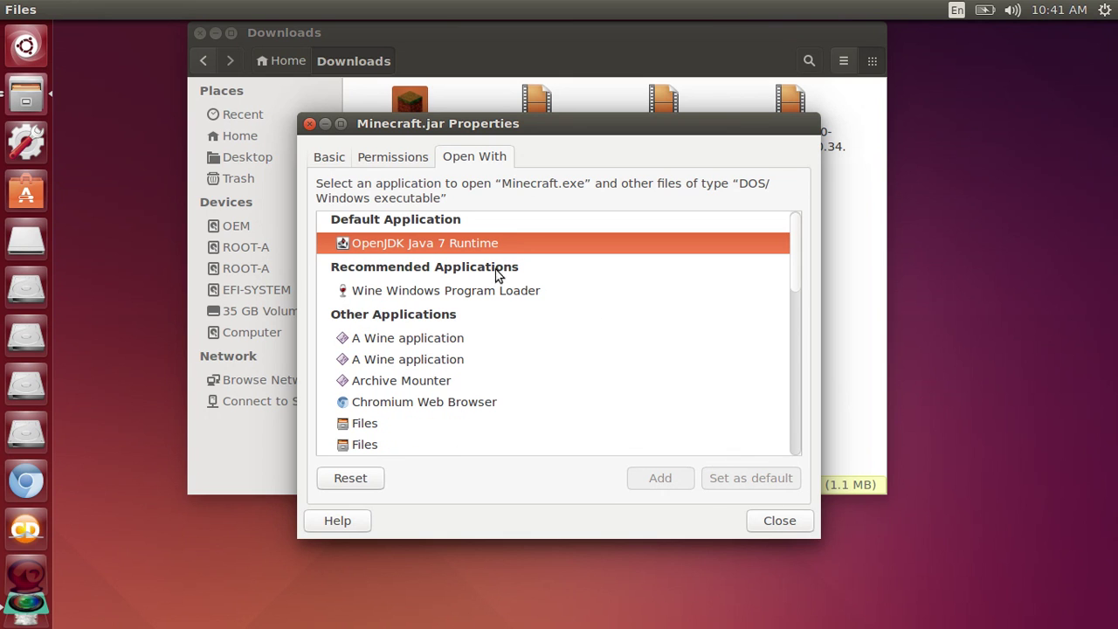
Add OpenJDK Java 6 Runtime as an application for opening the Minecraft file and close its properties
scroll(500, 367, "down", 5)
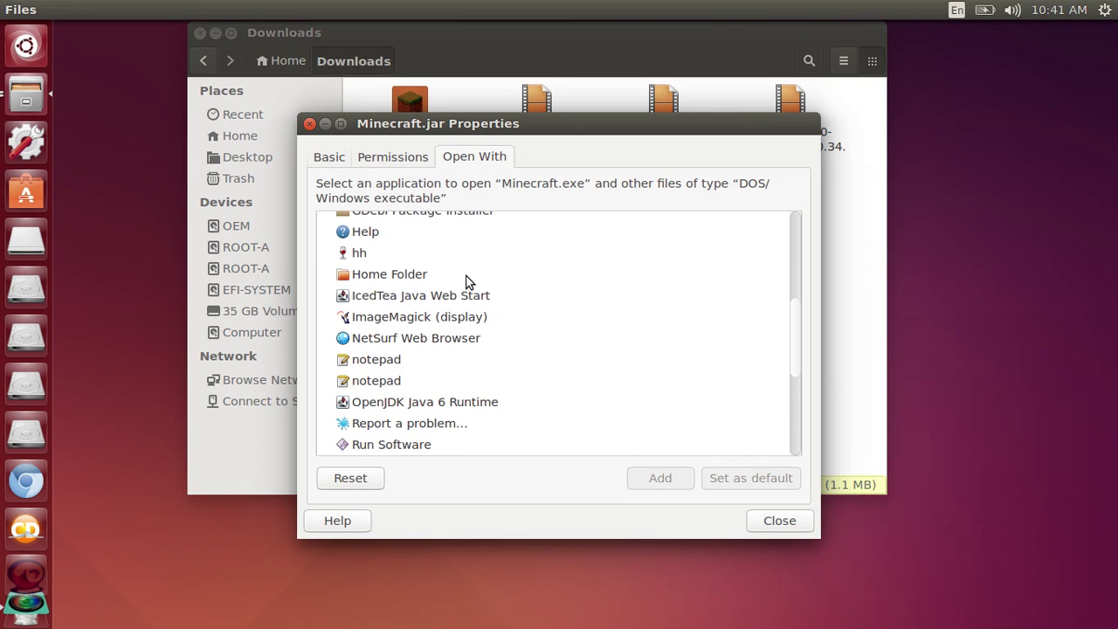
scroll(460, 299, "down", 5)
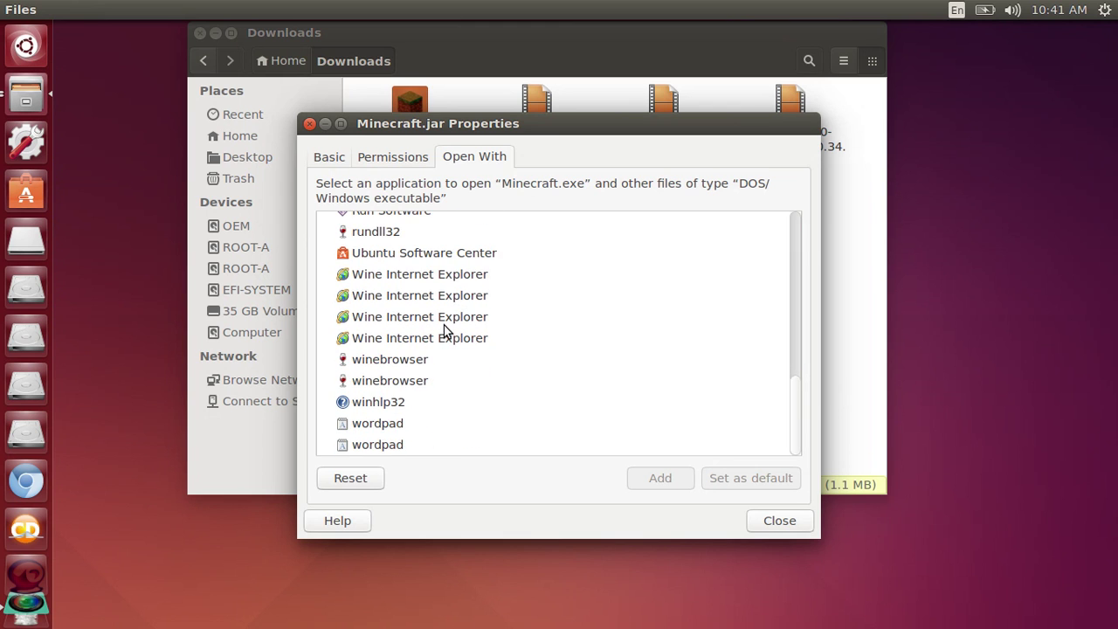
scroll(444, 330, "up", 10)
scroll(444, 331, "down", 9)
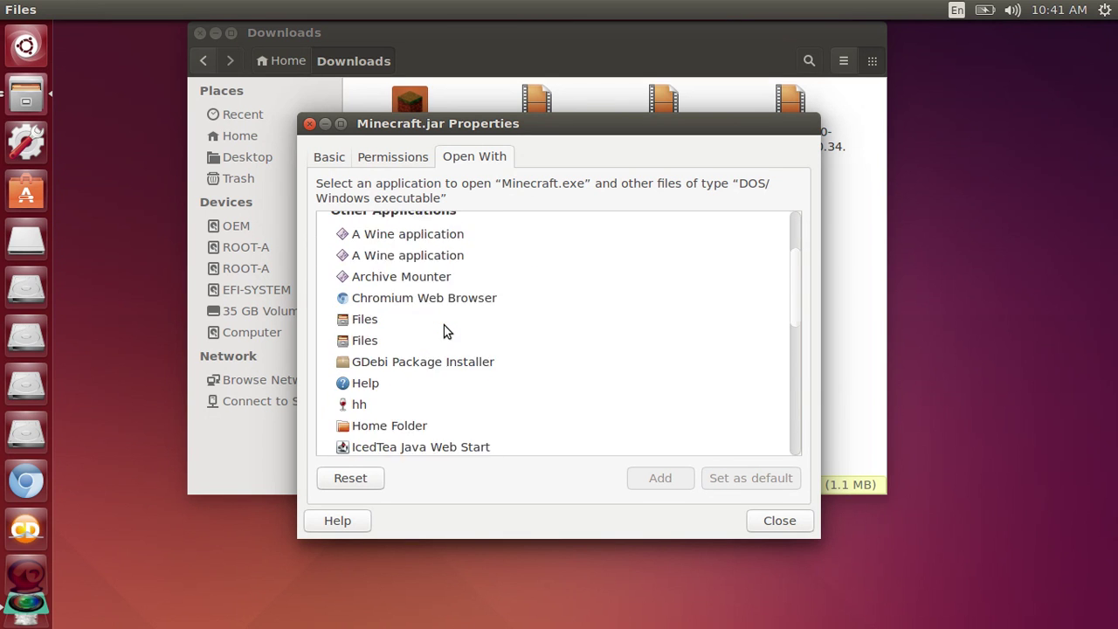
left_click(460, 299)
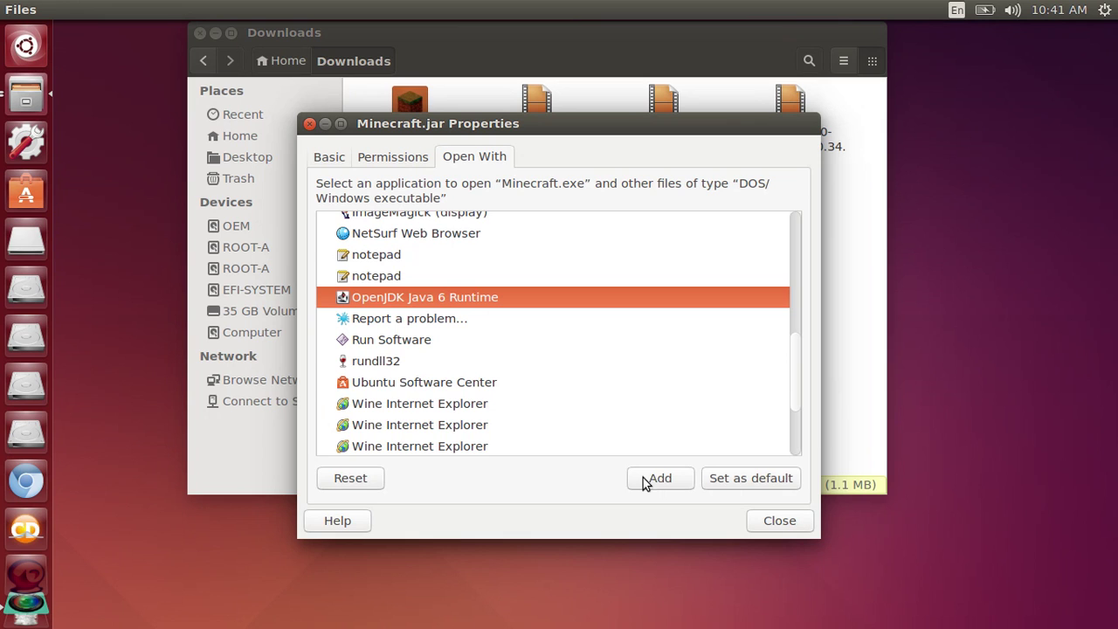
left_click(651, 481)
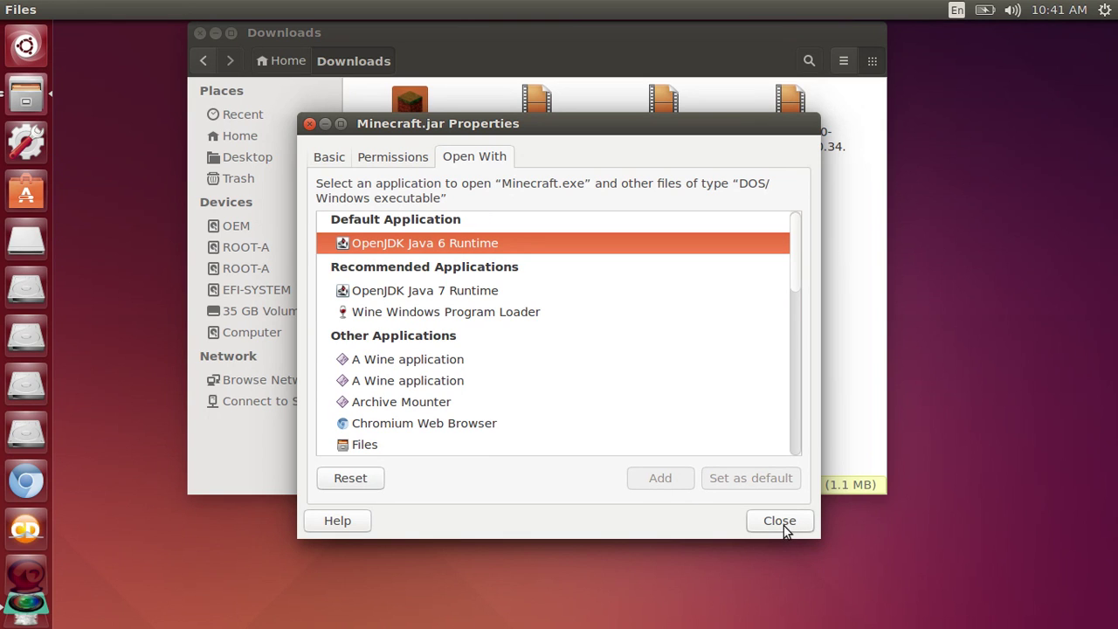
left_click(330, 158)
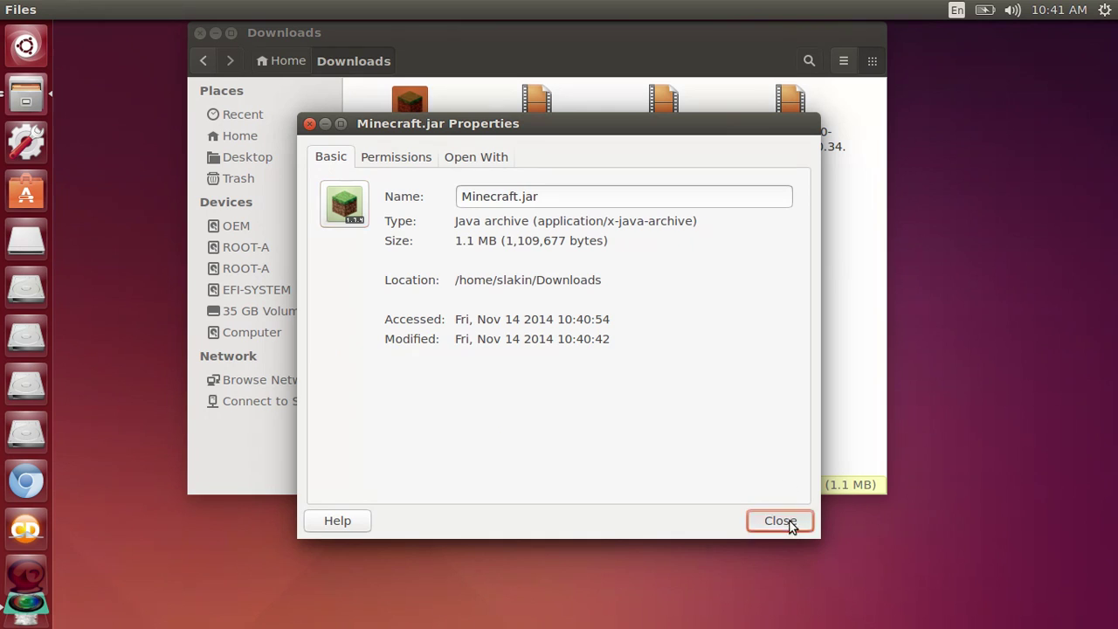
left_click(780, 521)
Launch Minecraft.jar from Downloads with OpenJDK Java 7 Runtime
left_click(471, 237)
right_click(426, 115)
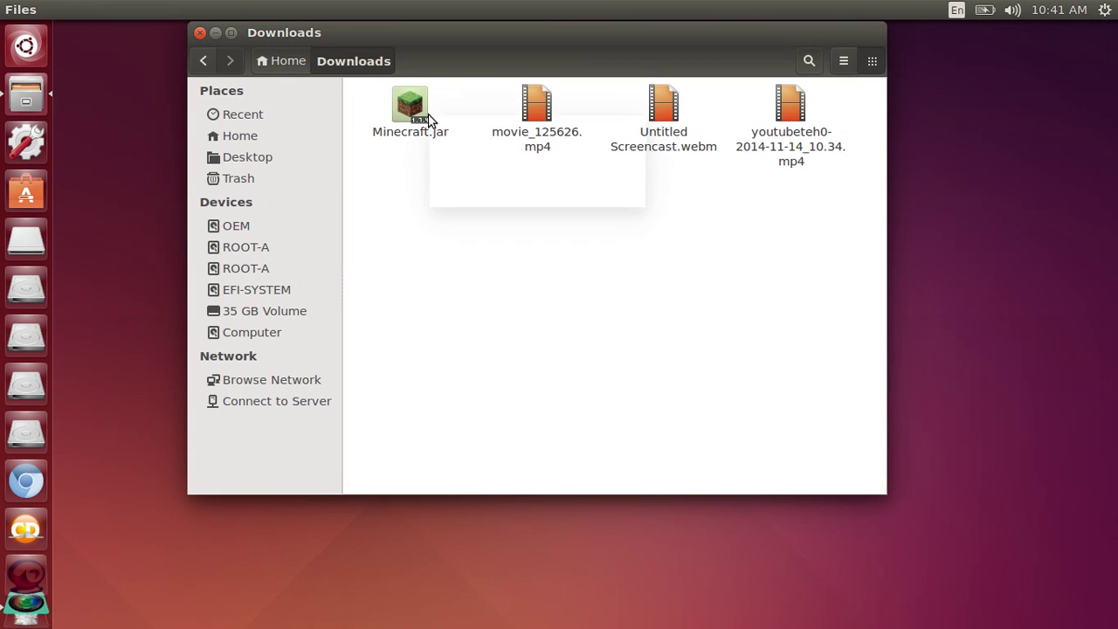
right_click(417, 116)
right_click(416, 114)
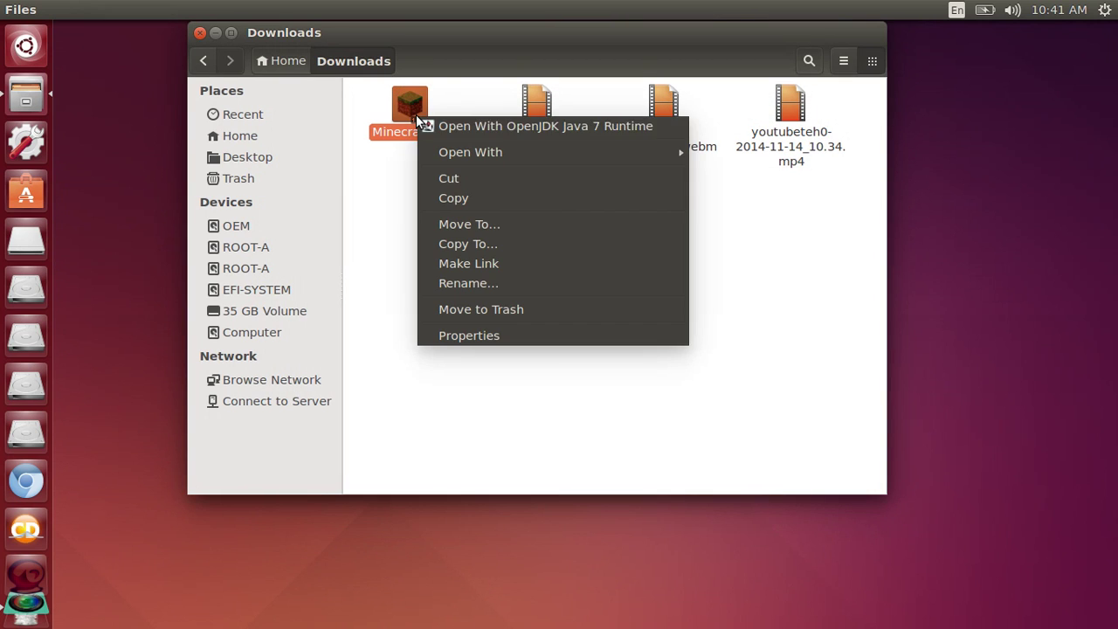
left_click(475, 125)
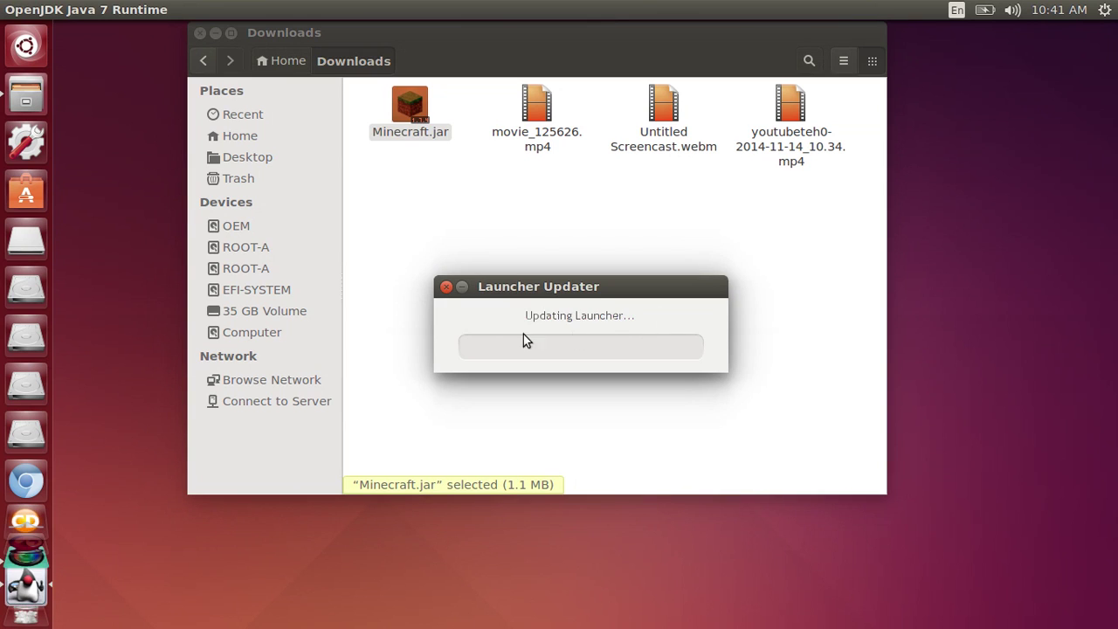
Try launching Minecraft.jar with OpenJDK Java 6 Runtime and again with OpenJDK Java 7 Runtime
right_click(415, 120)
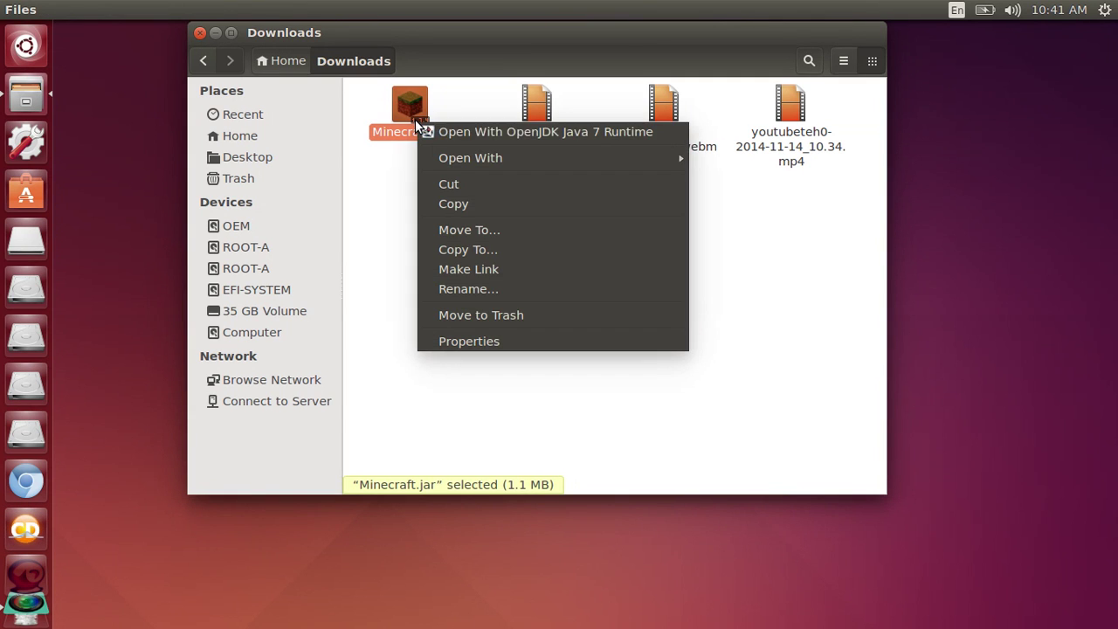
mouse_move(477, 158)
left_click(733, 169)
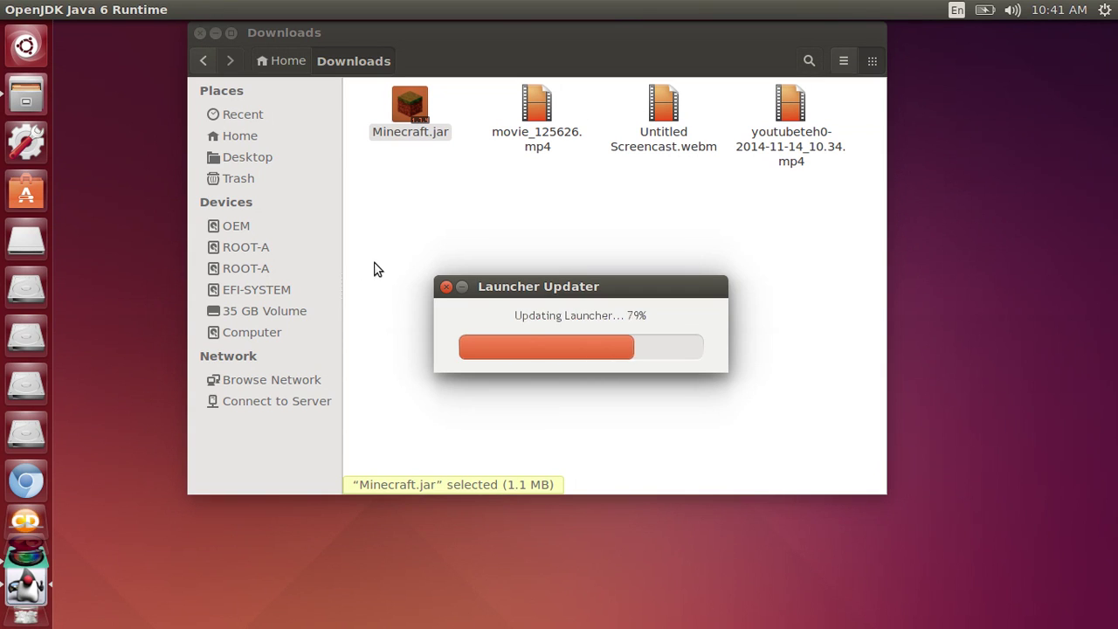
right_click(397, 118)
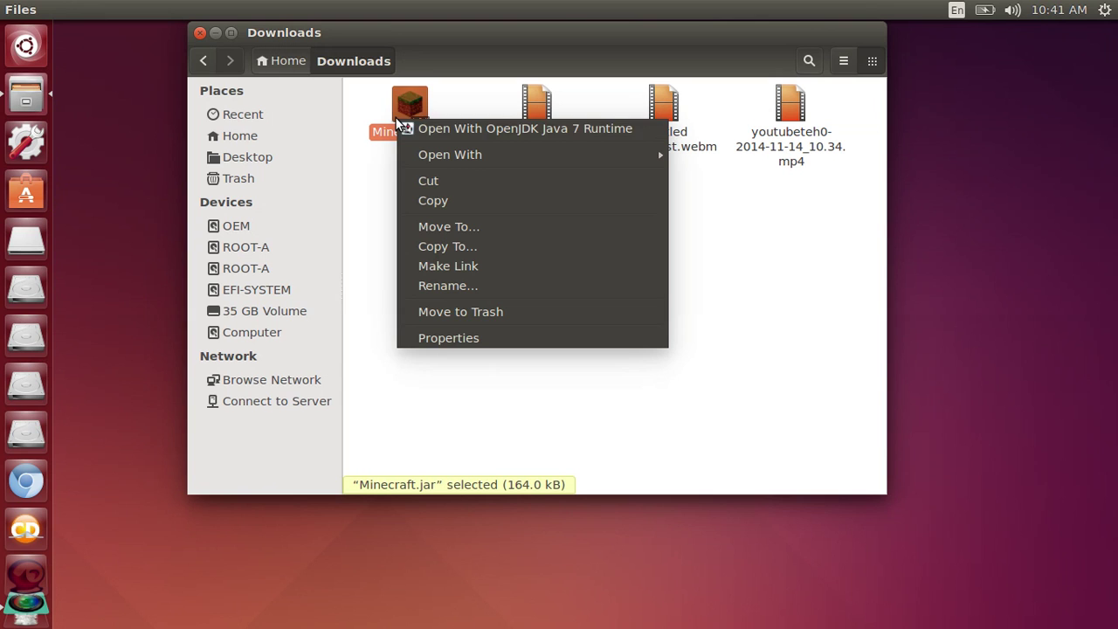
left_click(432, 128)
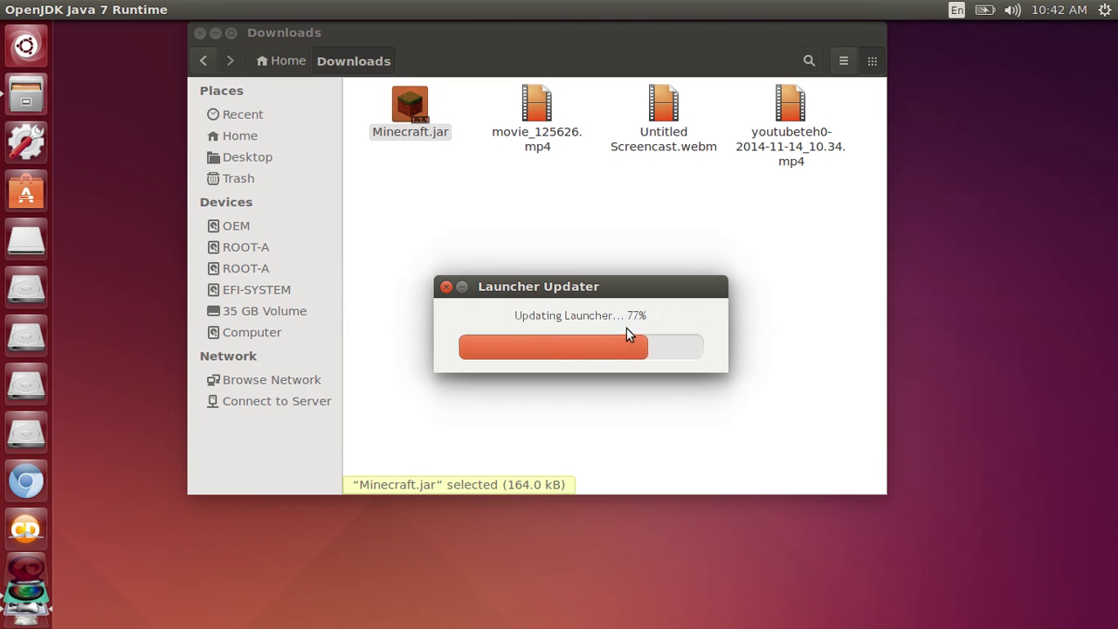
Relaunch Minecraft.jar from Downloads with OpenJDK Java 6 Runtime to reach the Minecraft launcher
right_click(409, 103)
mouse_move(482, 139)
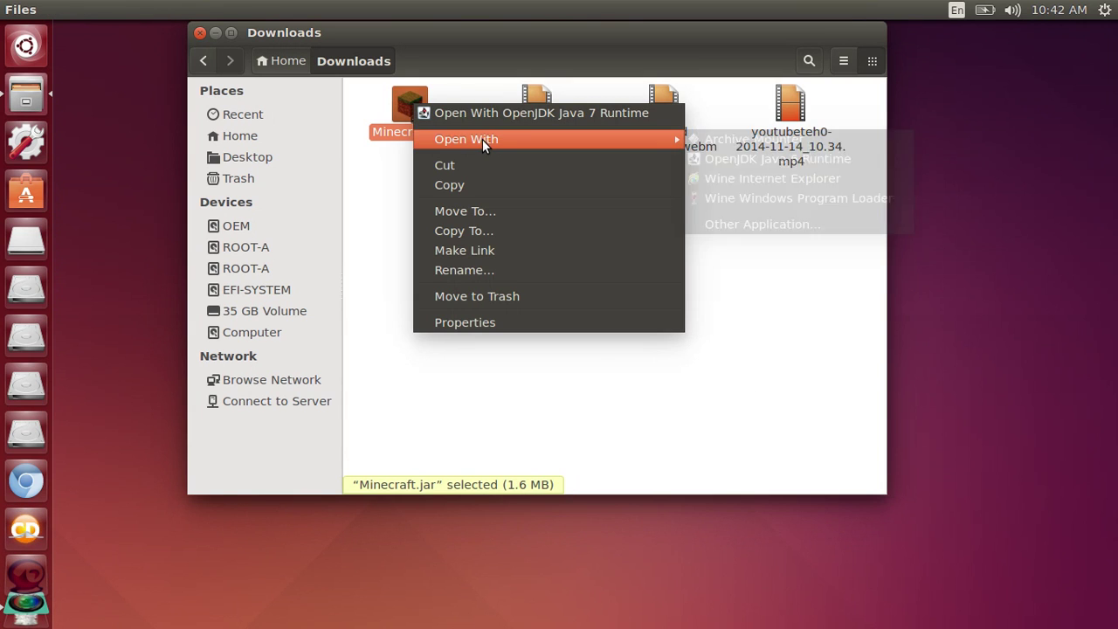
mouse_move(673, 142)
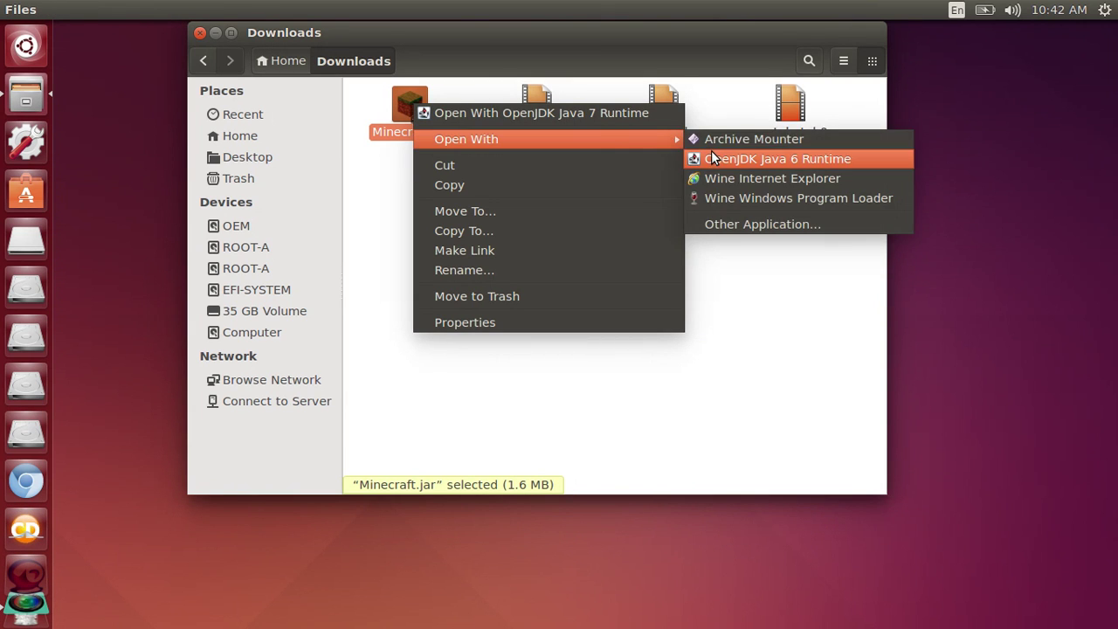
left_click(715, 158)
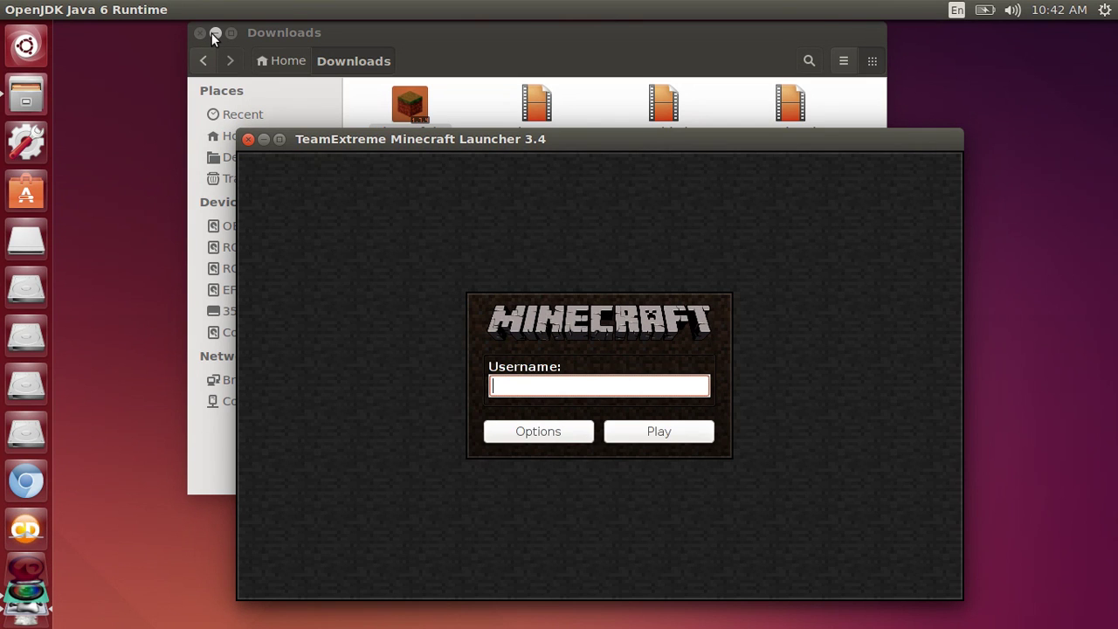
Close the Downloads window and maximize the TeamExtreme Minecraft Launcher window
left_click(200, 32)
left_click_drag(554, 145, 519, 20)
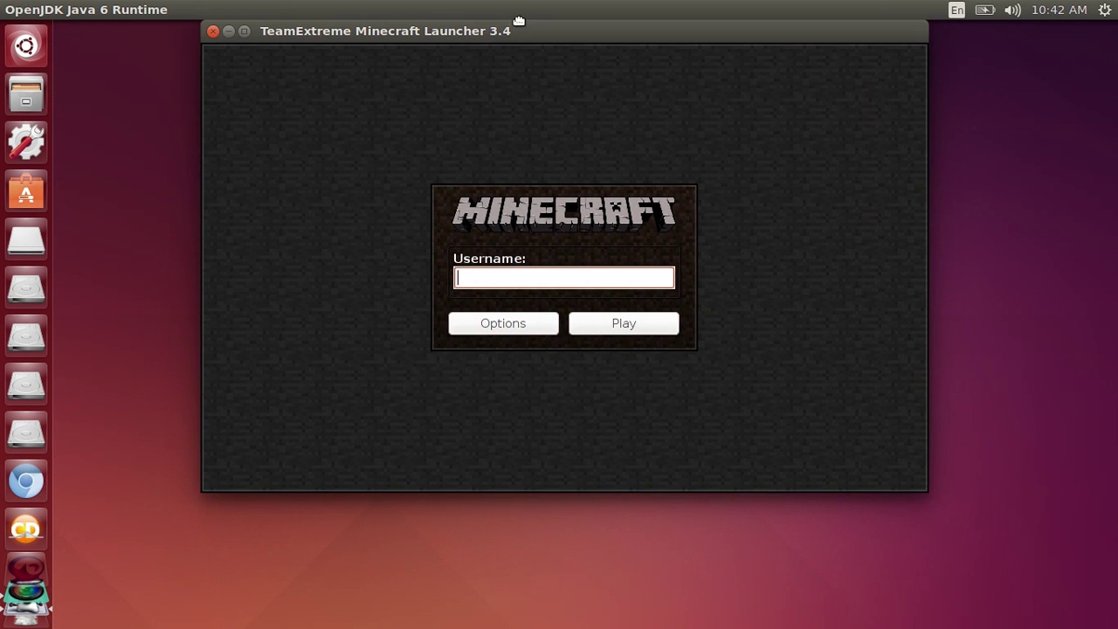
left_click_drag(519, 117, 519, 6)
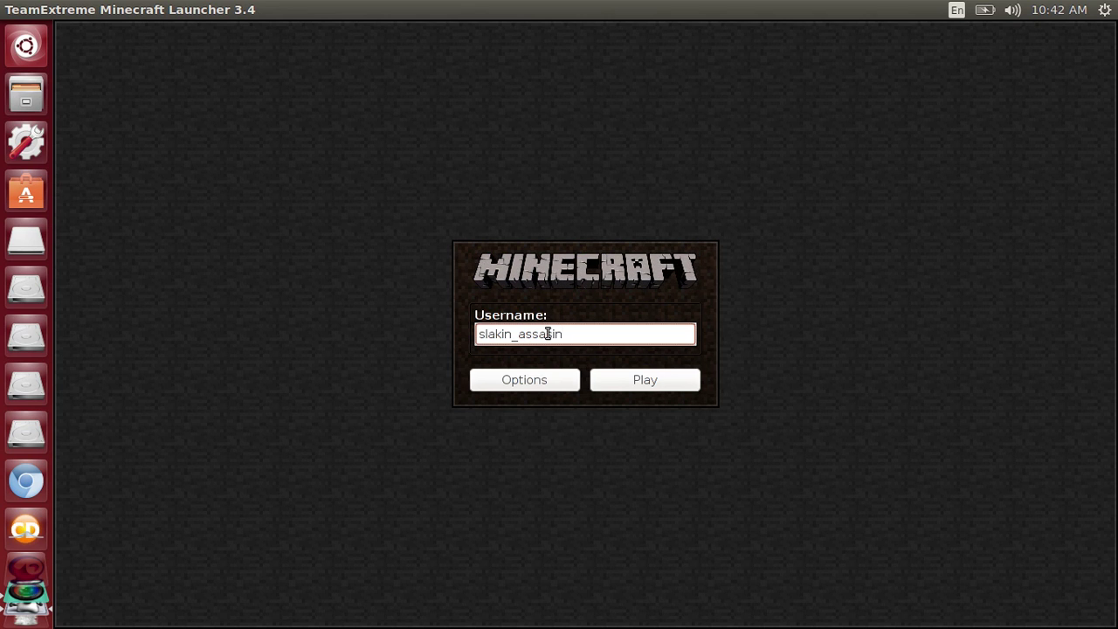
Try Premium Mode in the launcher's options, turn it back off and close the options
left_click(546, 386)
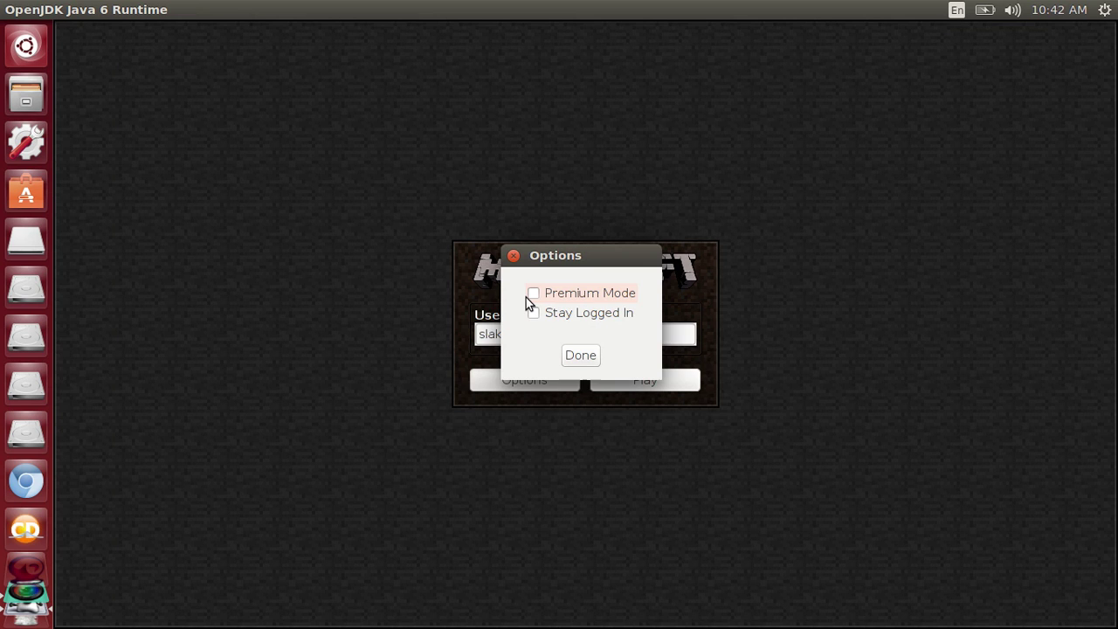
left_click(527, 295)
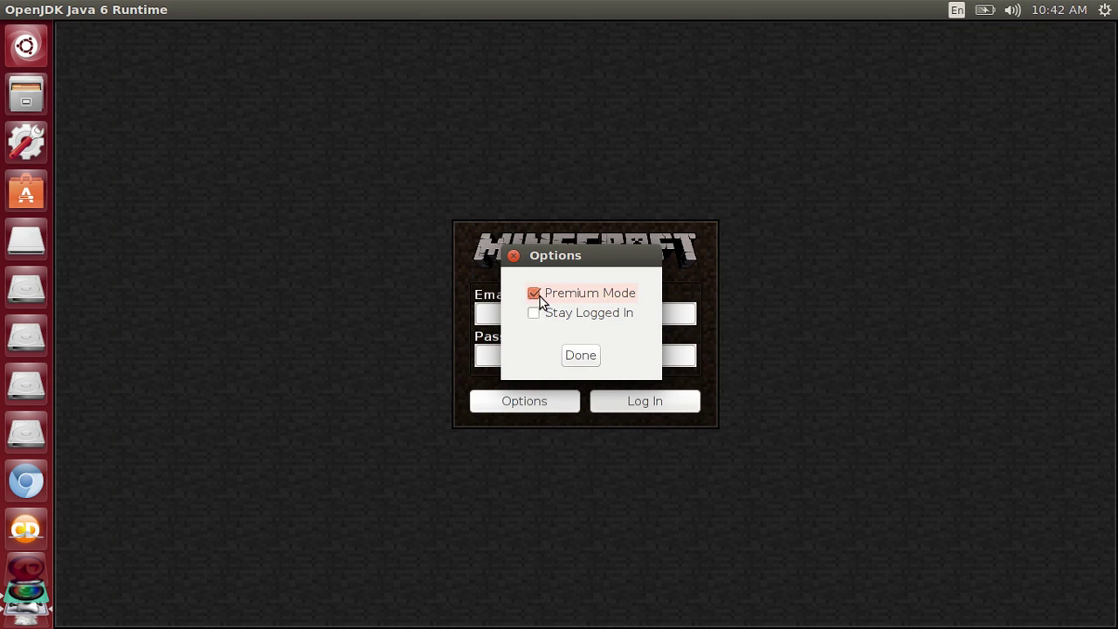
left_click(535, 294)
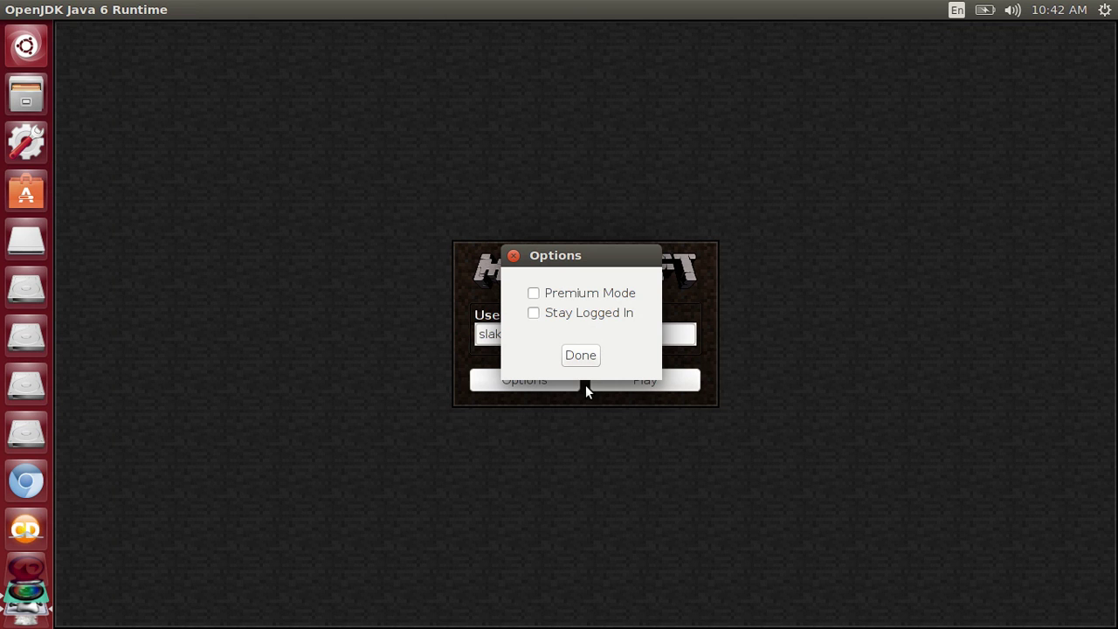
left_click(580, 355)
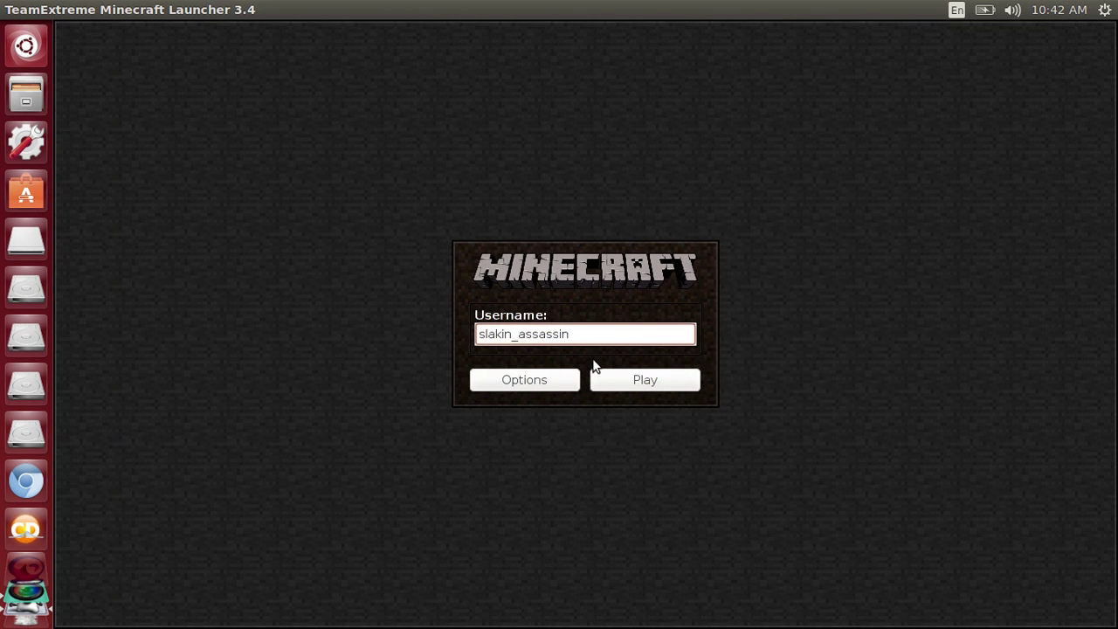
Enter the launcher with the filled-in username and start Minecraft with Use Latest Version, maximizing the game window
left_click(636, 385)
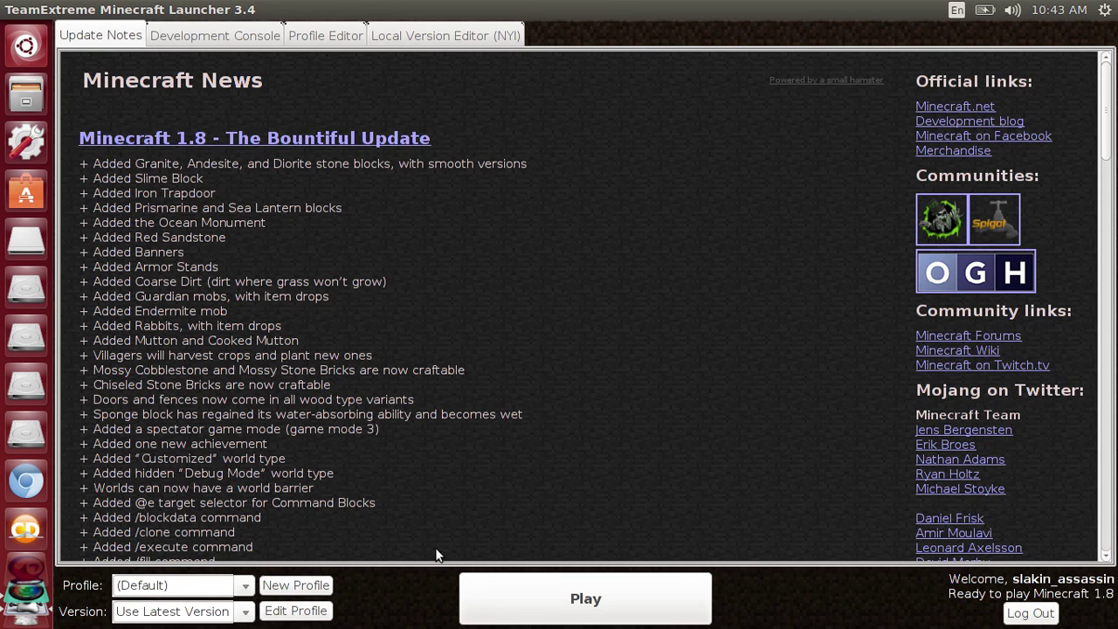
left_click(182, 611)
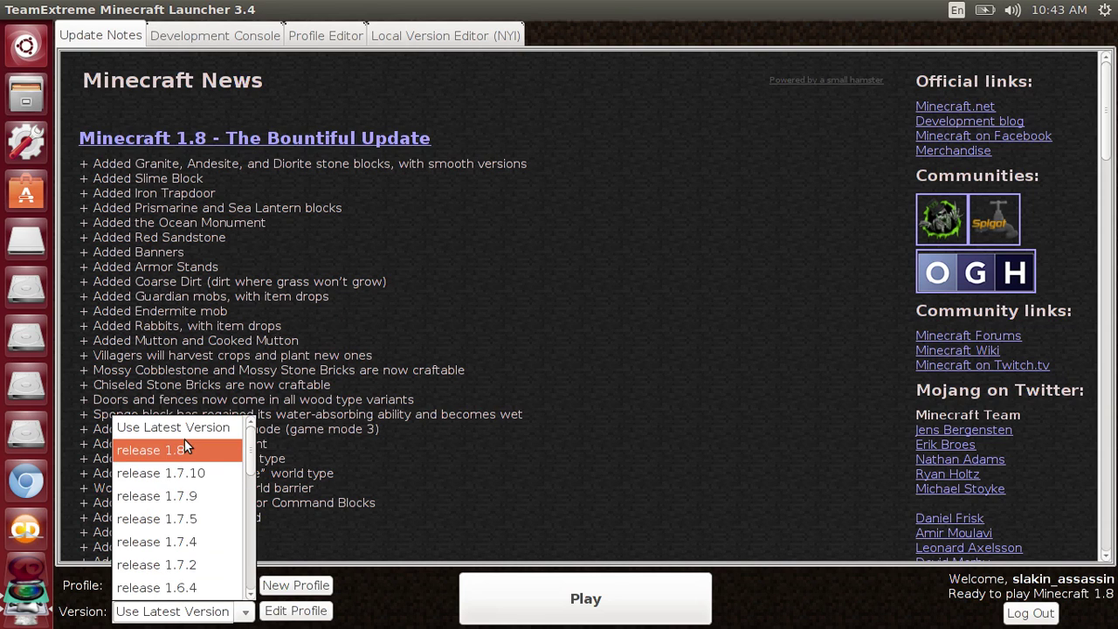
scroll(188, 515, "down", 5)
left_click(628, 501)
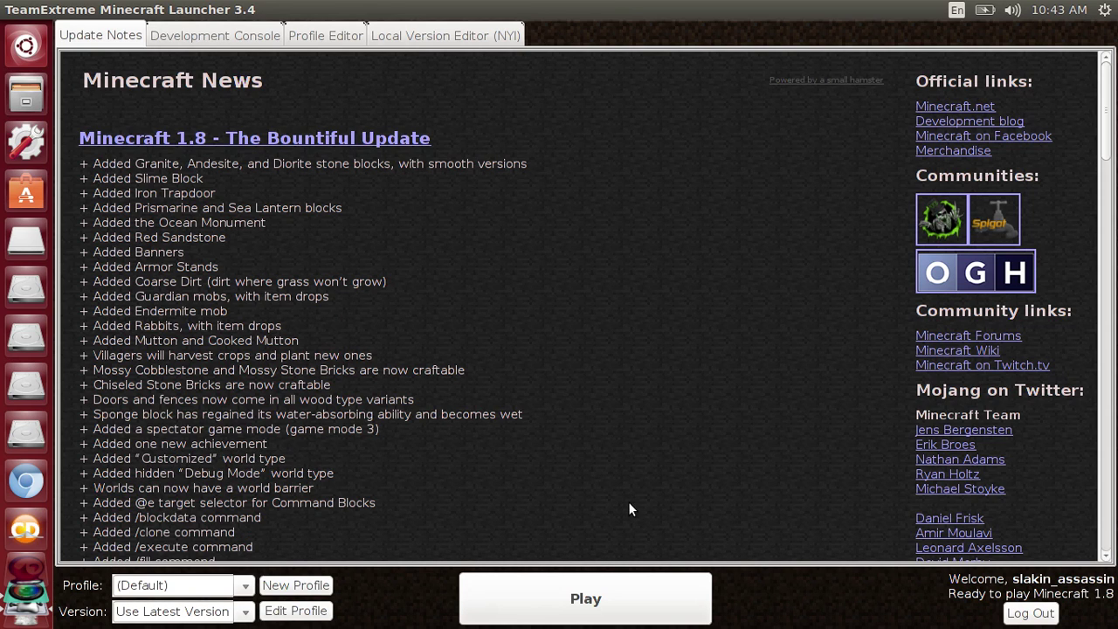
left_click(686, 619)
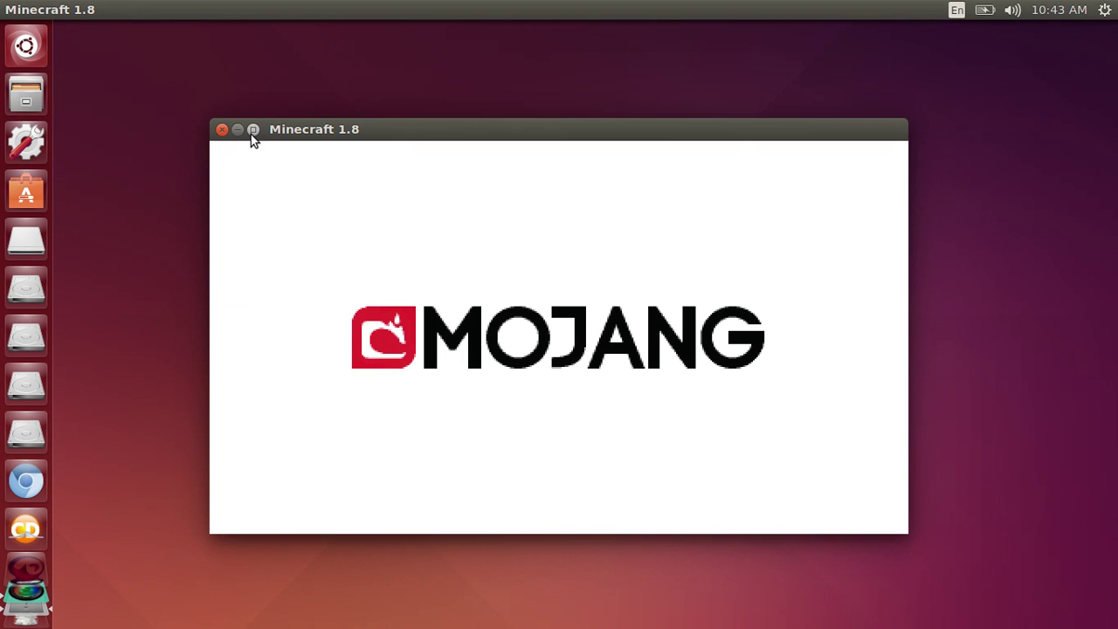
left_click(253, 130)
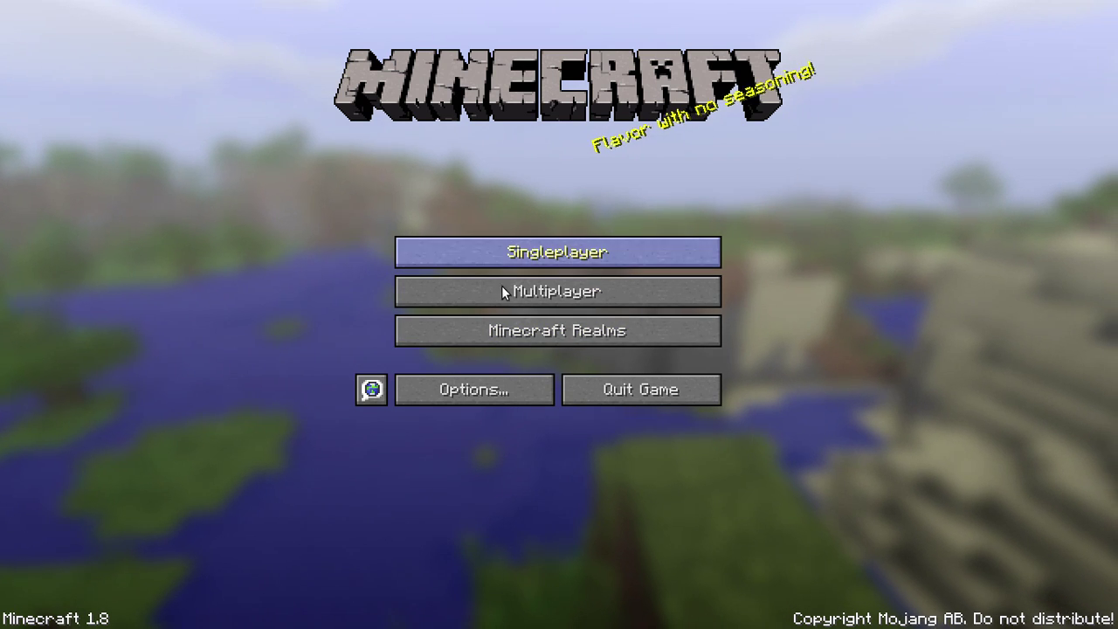
Look through the game's Video Settings and Resource Packs options and return to the title screen
left_click(534, 389)
left_click(377, 269)
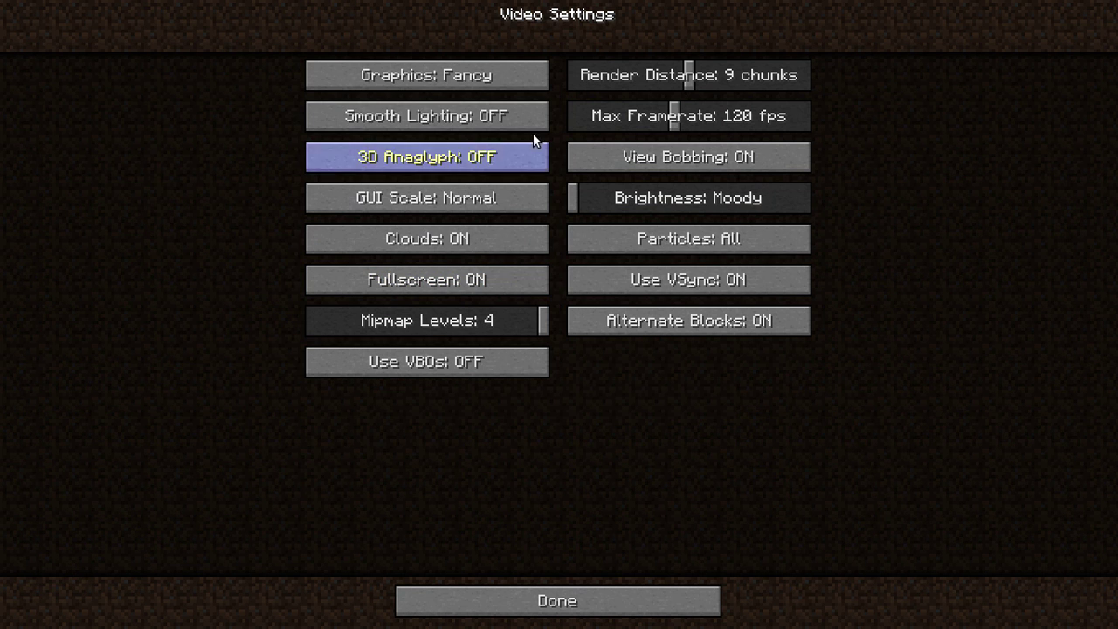
left_click(570, 600)
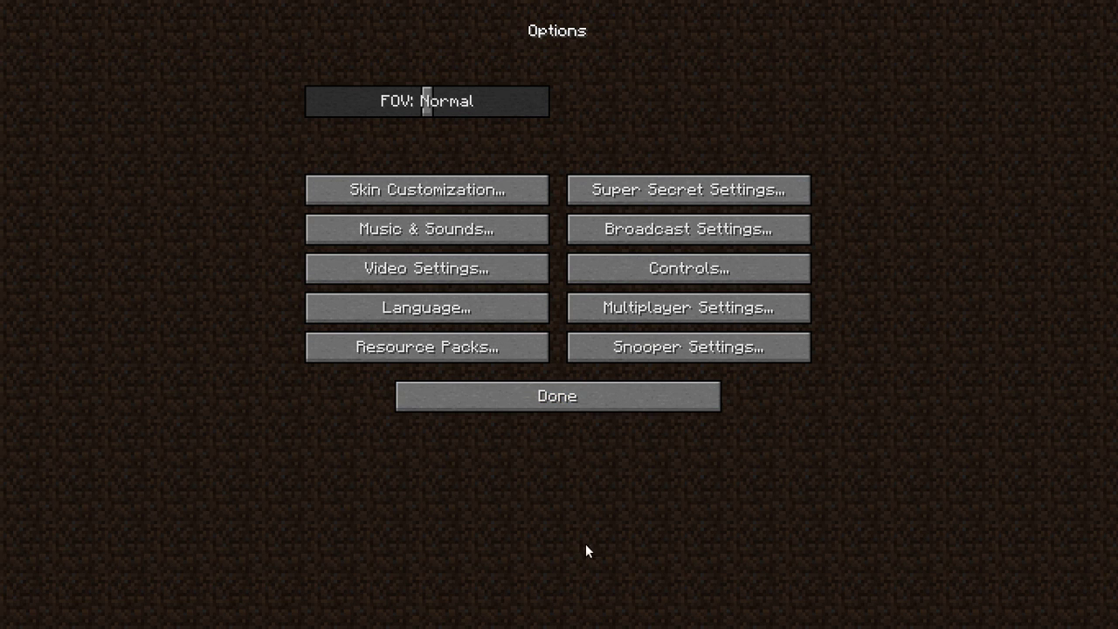
left_click(469, 363)
left_click(623, 566)
left_click(637, 389)
Try setting up a new singleplayer world in Creative mode with the Superflat world type, and cancel its creation
left_click(586, 241)
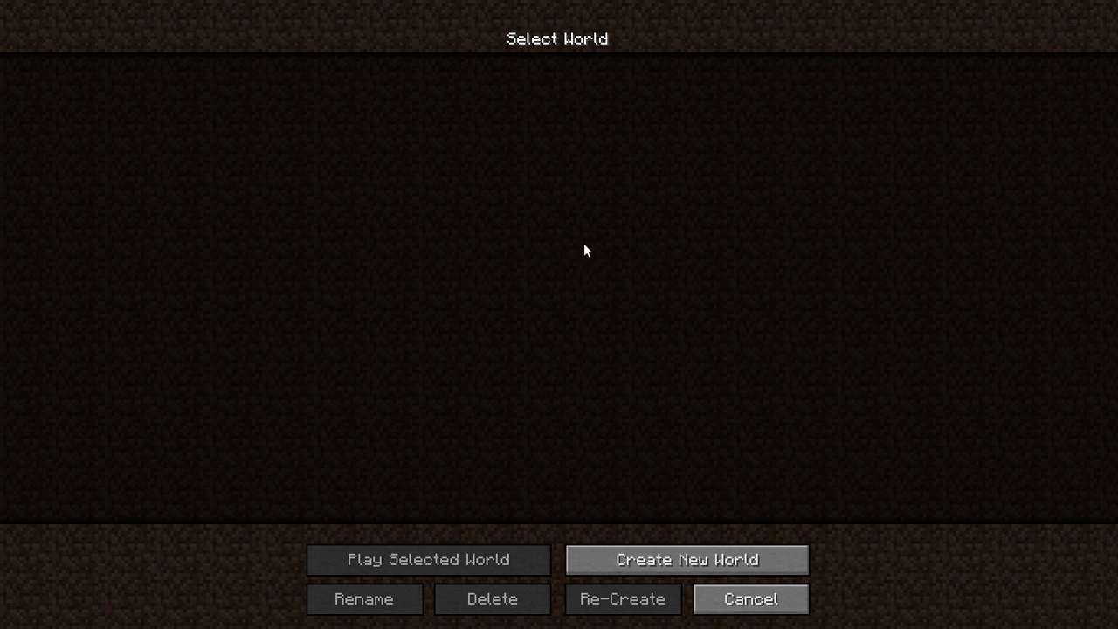
left_click(773, 571)
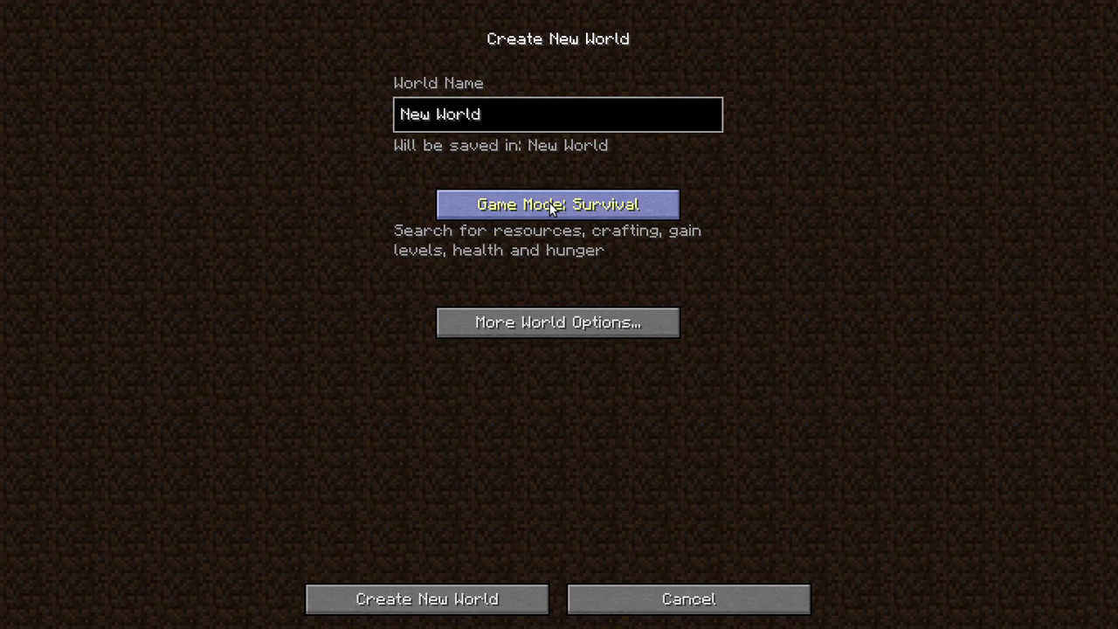
left_click(551, 206)
left_click(554, 326)
left_click(712, 180)
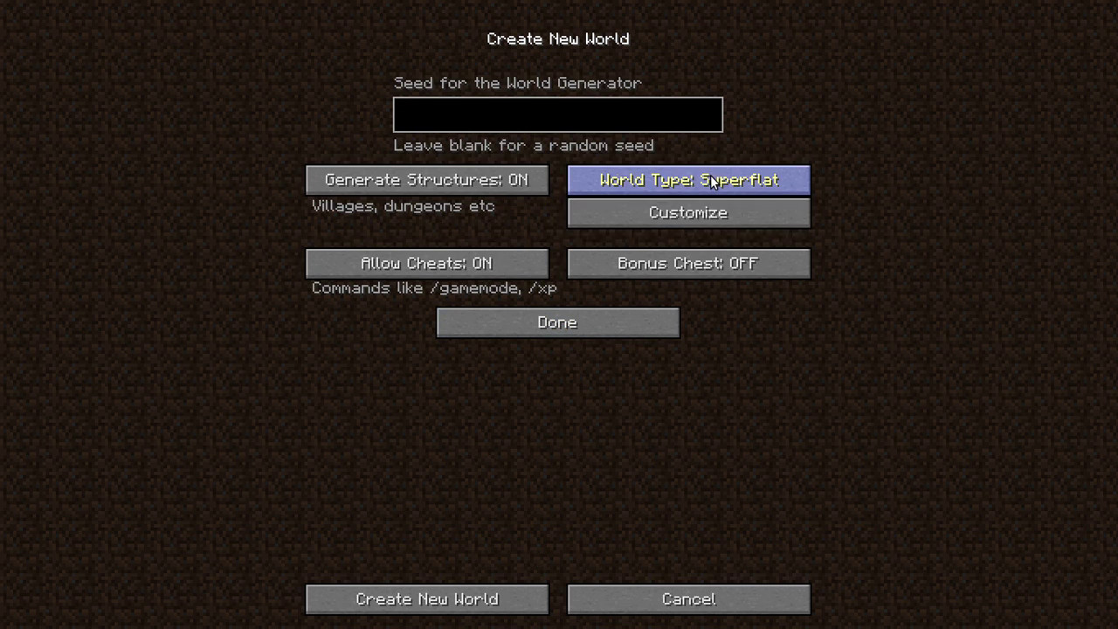
left_click(712, 180)
left_click(712, 180)
left_click(712, 180)
left_click(713, 180)
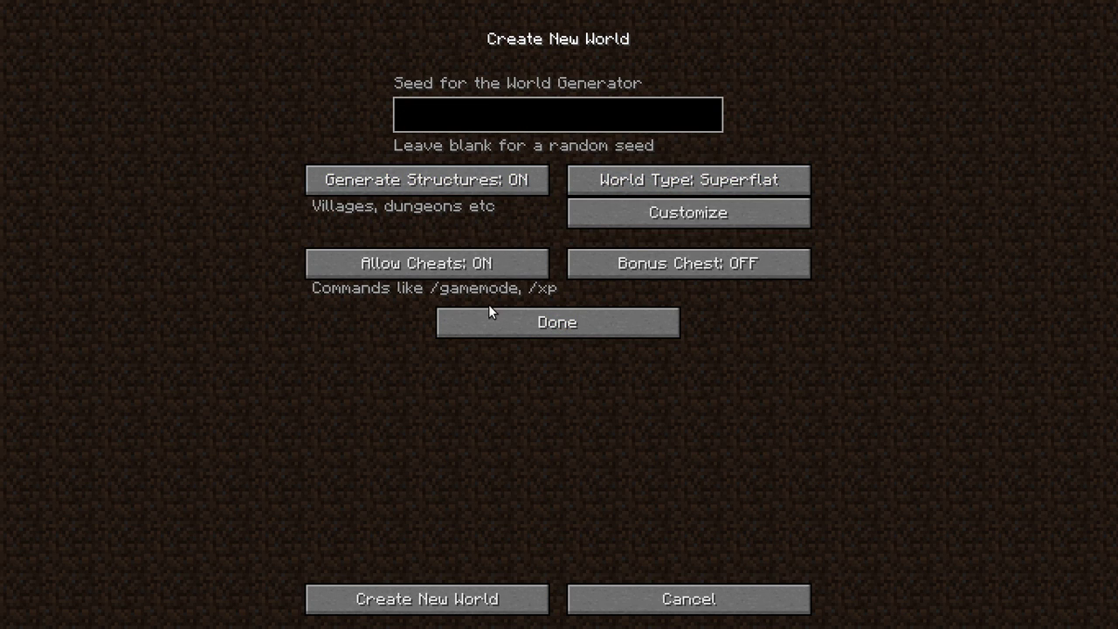
left_click(598, 265)
left_click(579, 321)
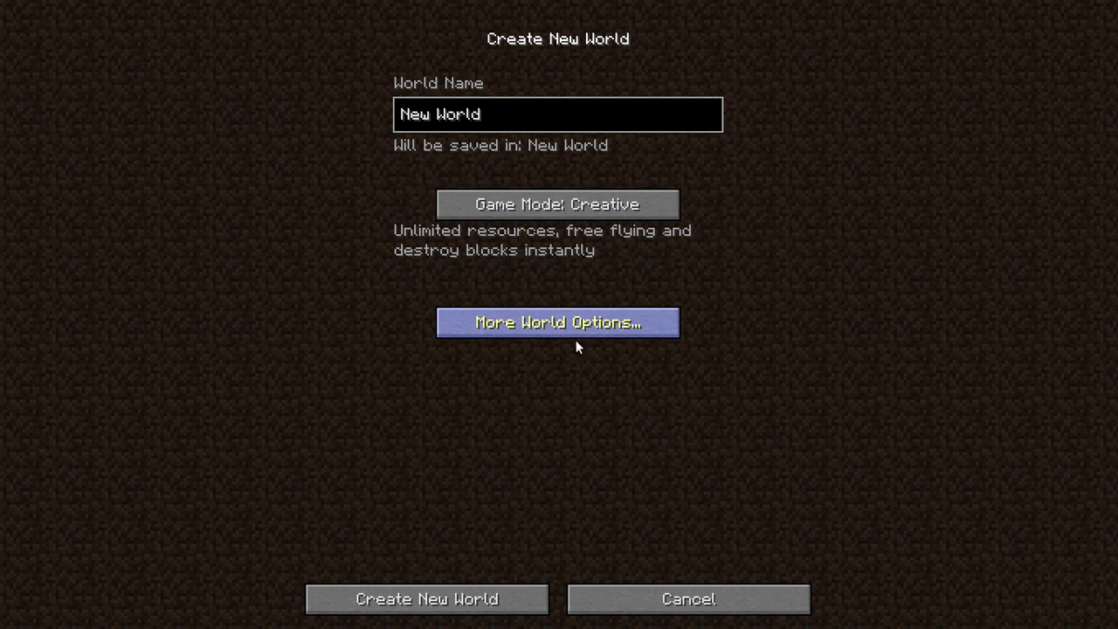
left_click(630, 596)
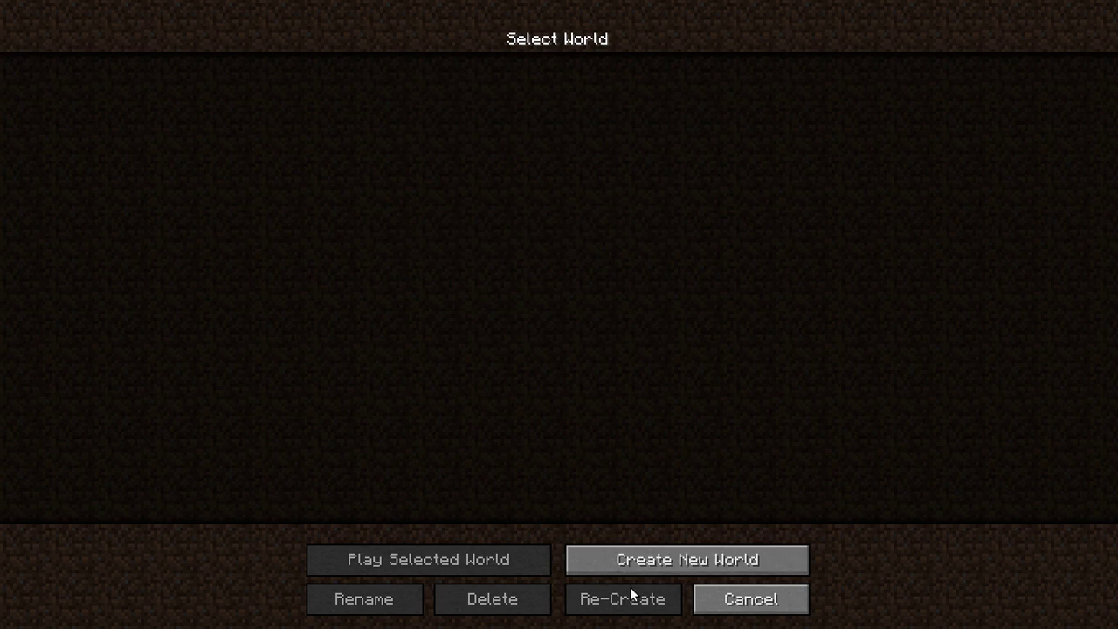
left_click(733, 603)
Add a multiplayer server named Minecraft Server with the address minecraft.mineplex.net
left_click(670, 294)
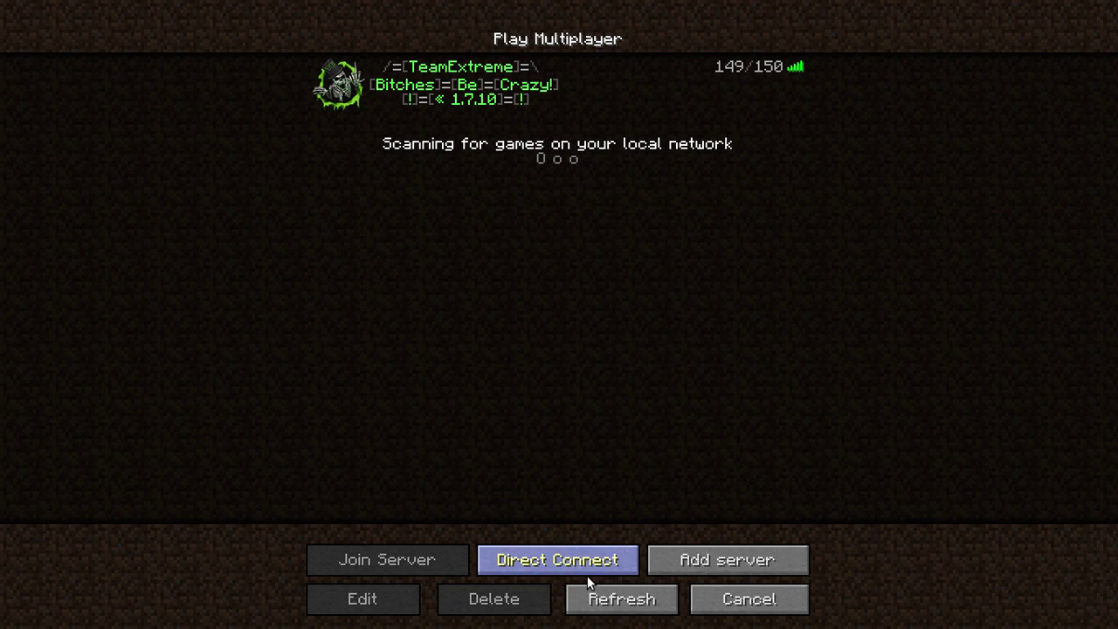
left_click(710, 561)
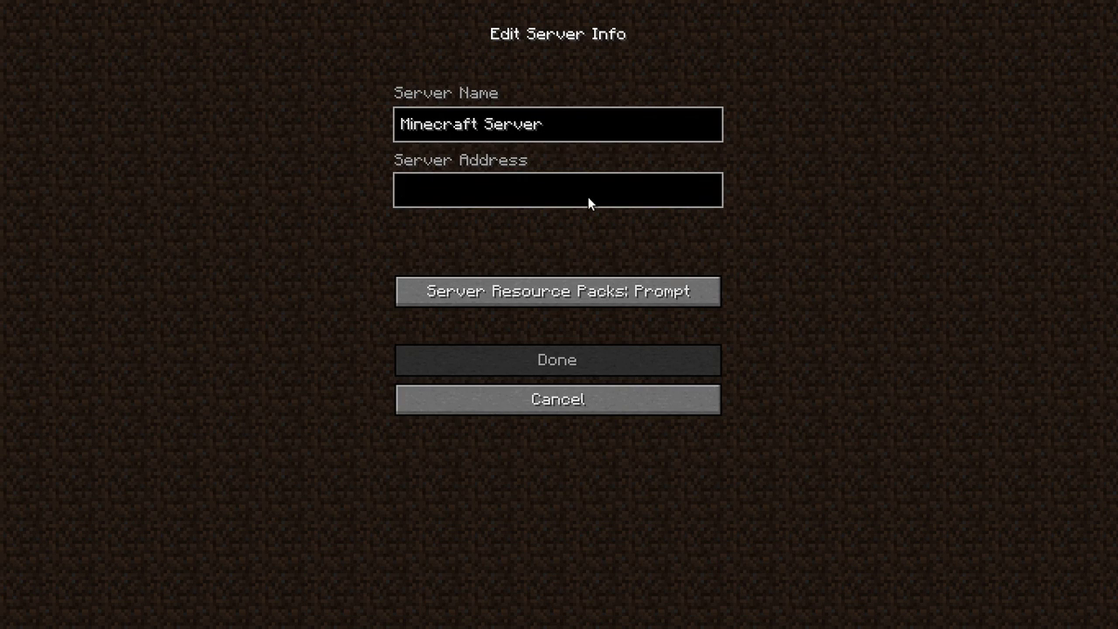
type("min")
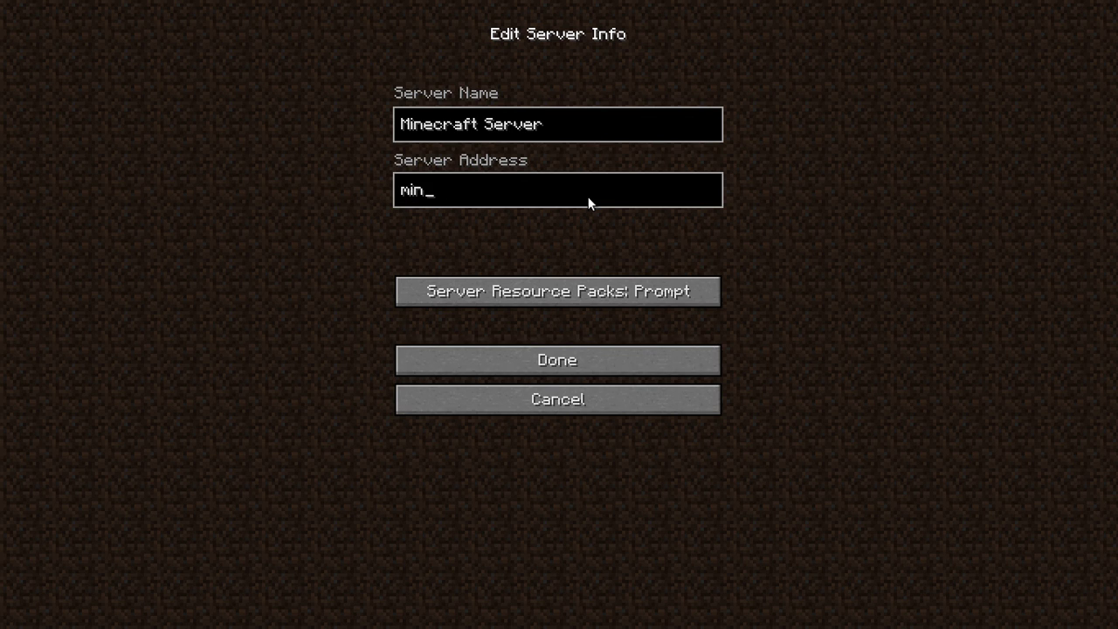
type("ecraft.mineplex.")
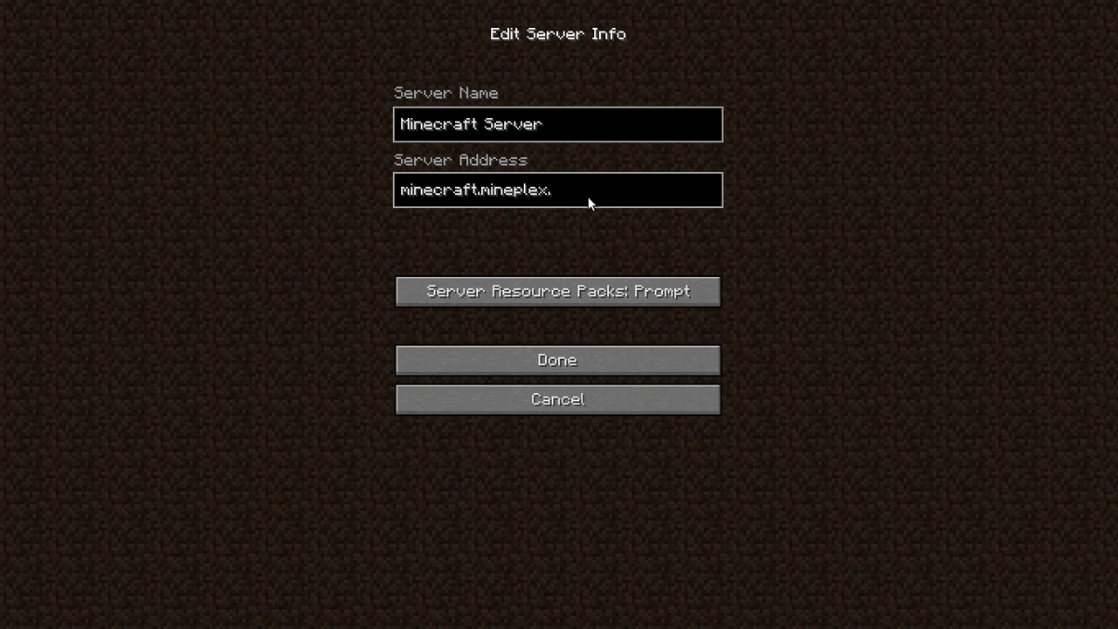
type("net")
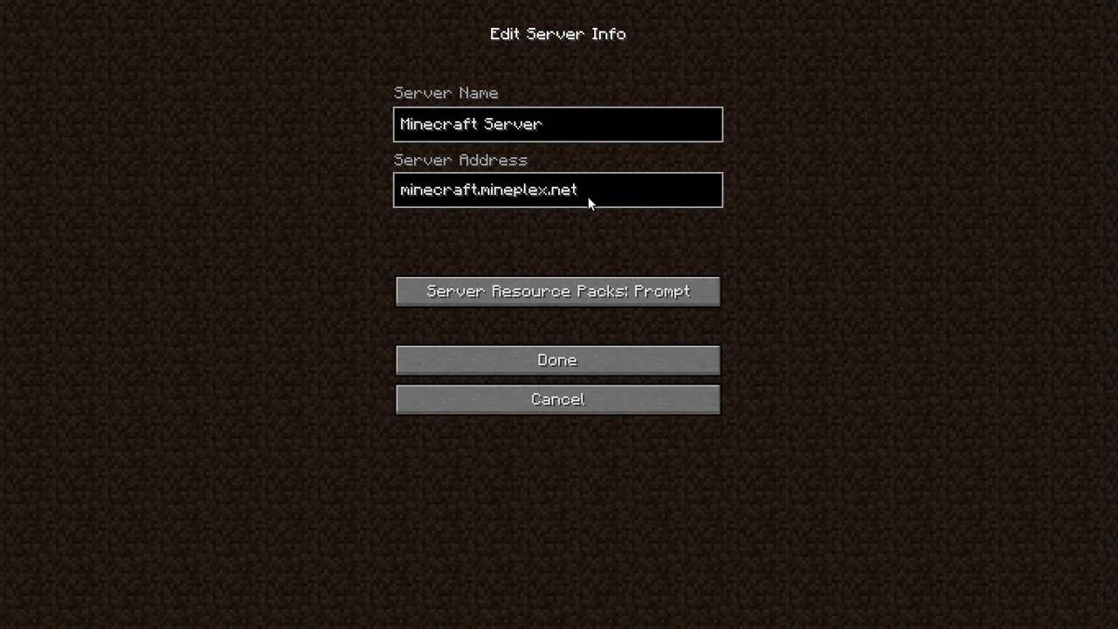
left_click(563, 372)
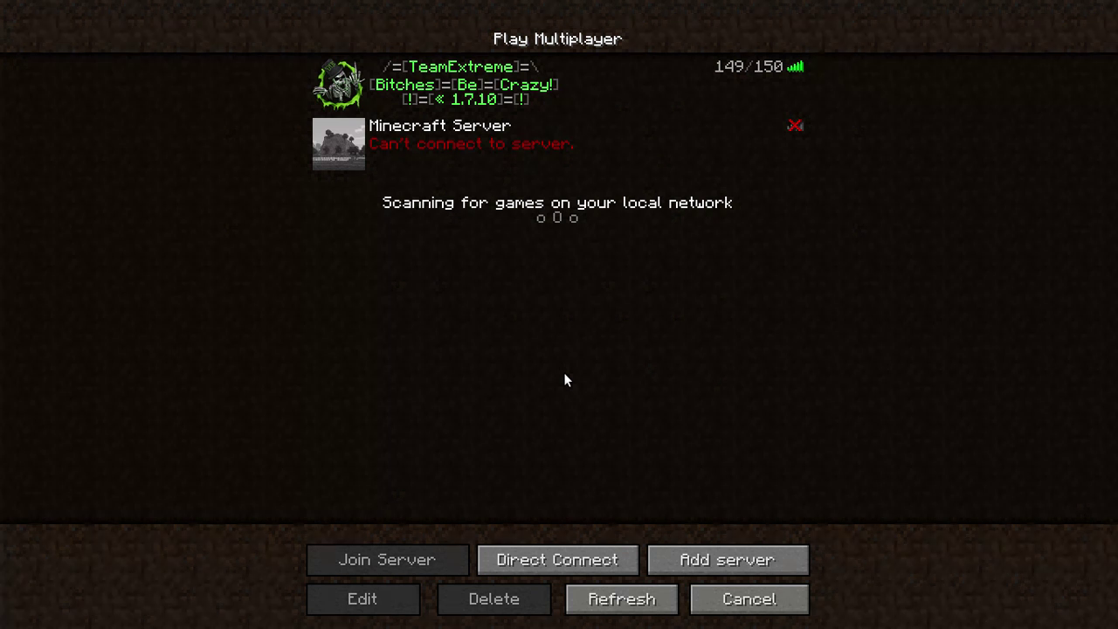
Delete the Minecraft Server entry from the multiplayer server list and confirm its removal
left_click(610, 144)
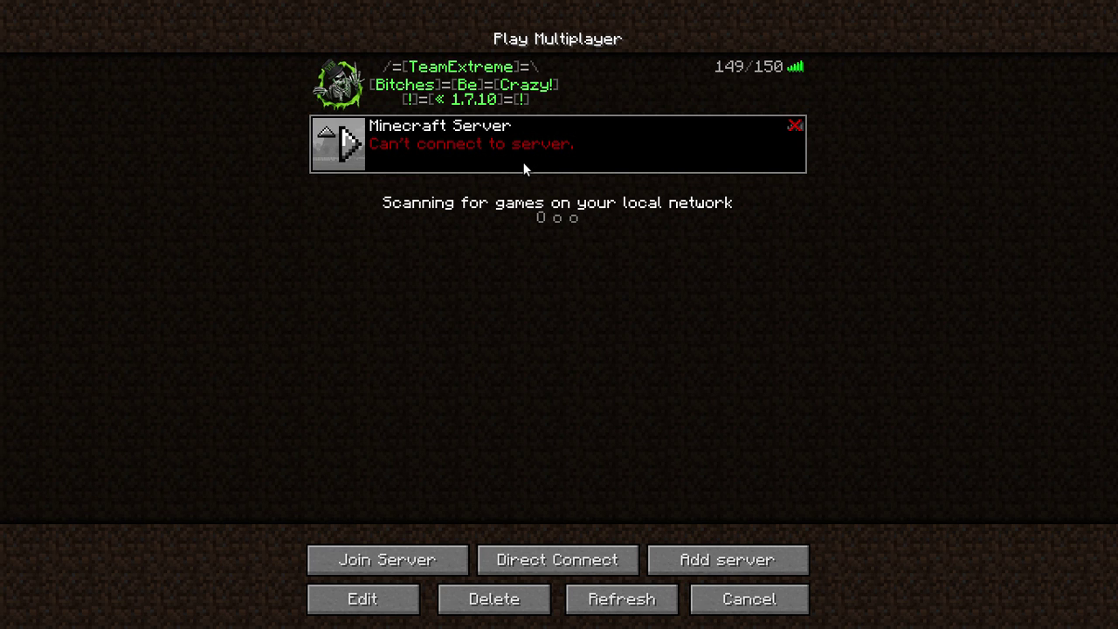
left_click(534, 599)
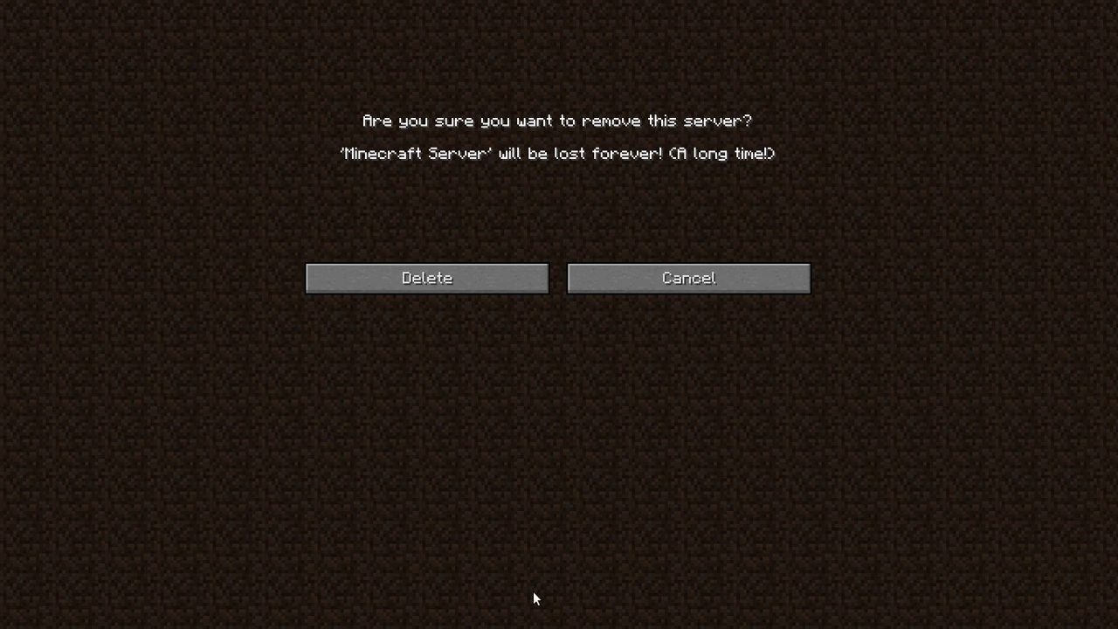
left_click(492, 278)
Add a multiplayer server with the address mineplex.net, keeping the default name Minecraft Server
left_click(681, 560)
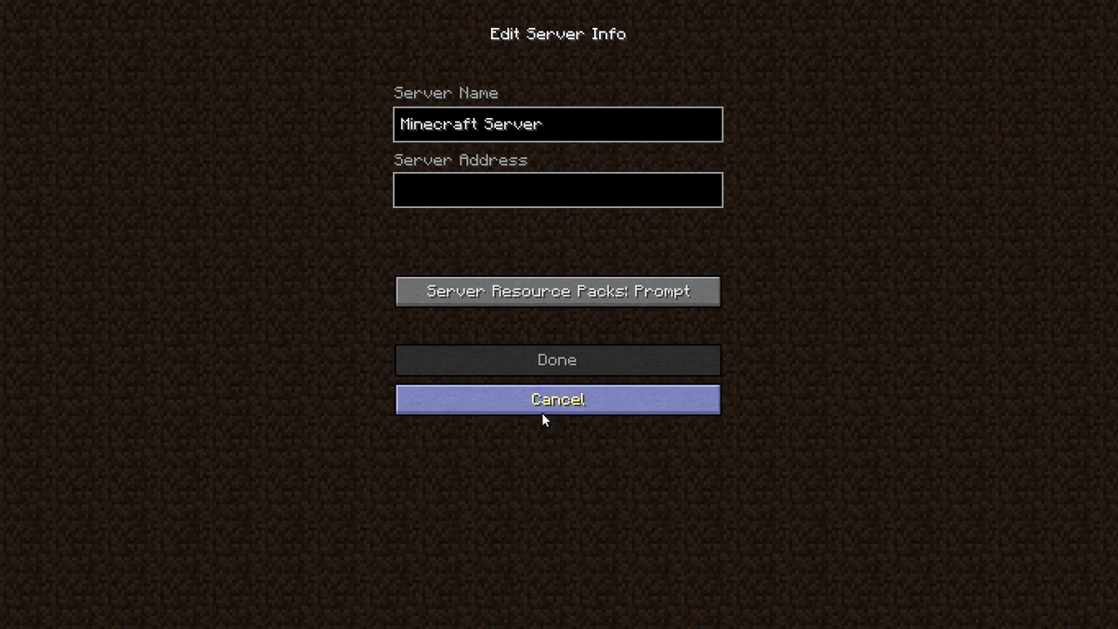
left_click(582, 185)
type("mine")
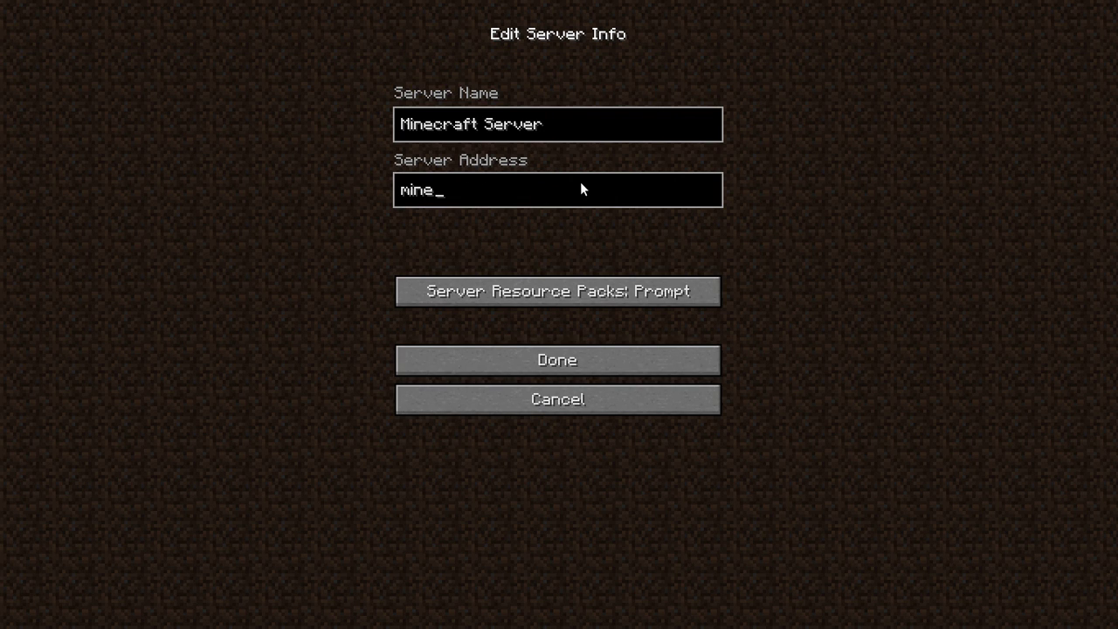
type("plex.net")
left_click(543, 360)
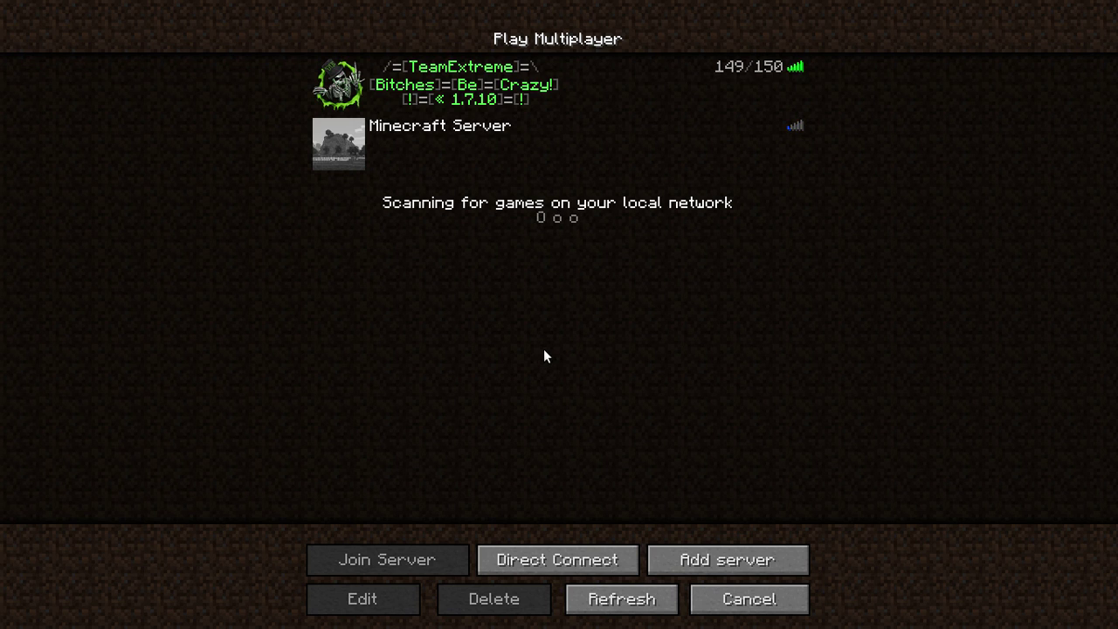
Leave the multiplayer server list and quit Minecraft
mouse_move(456, 130)
mouse_move(444, 99)
left_click(739, 600)
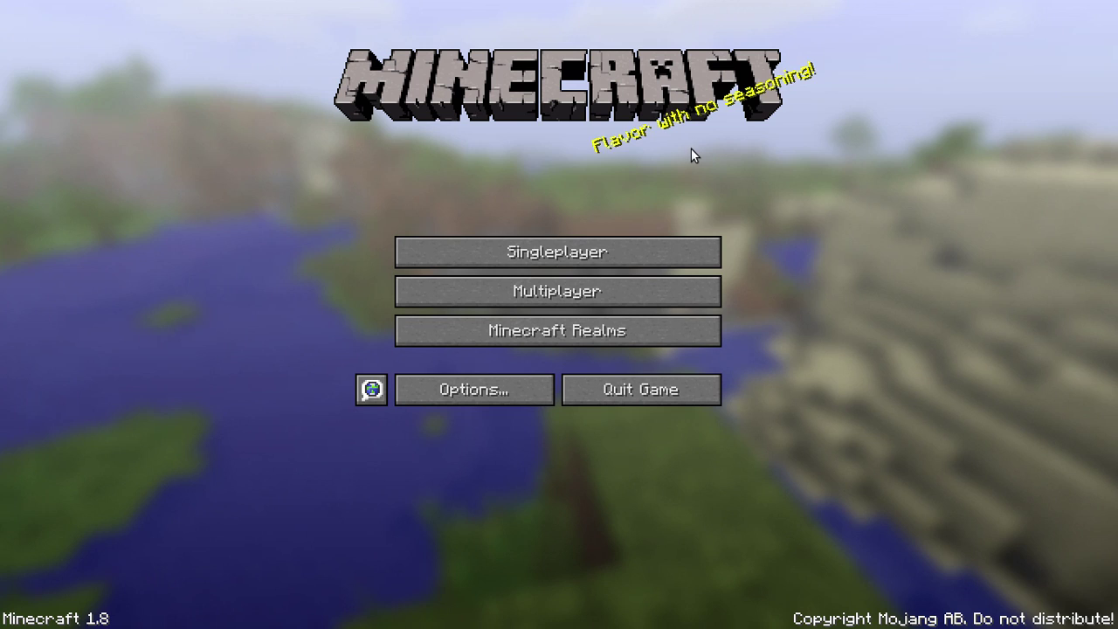
left_click(701, 386)
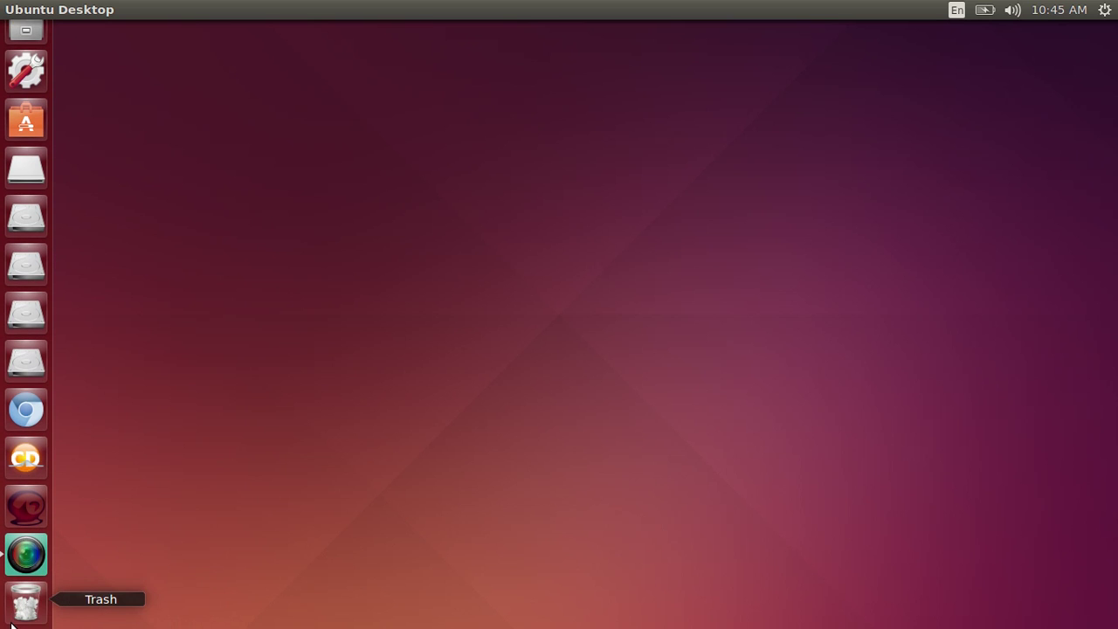
left_click(26, 556)
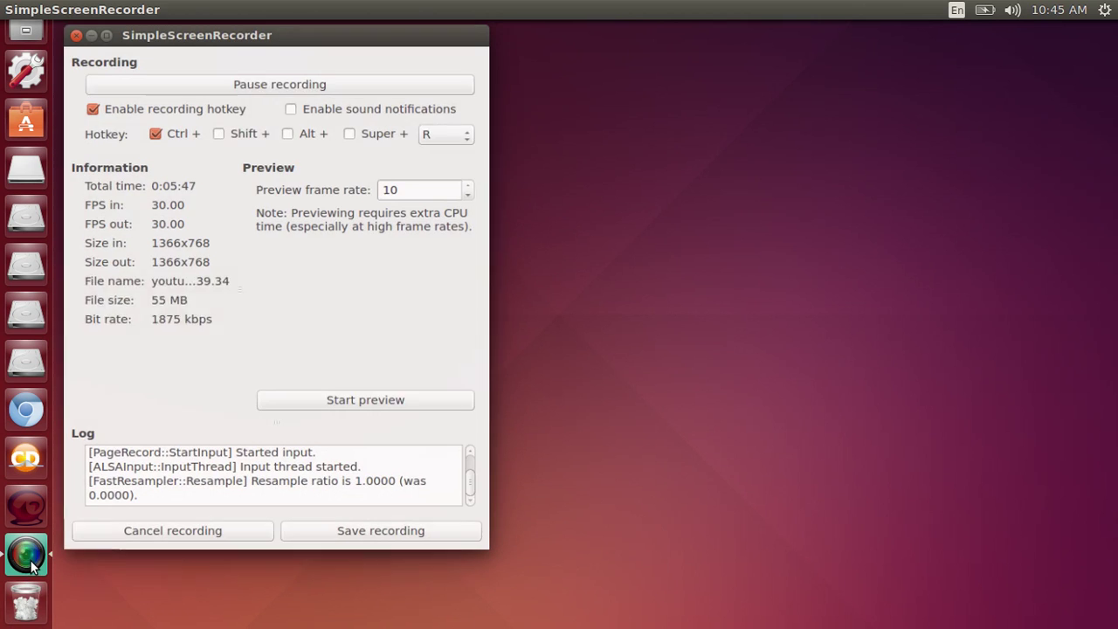